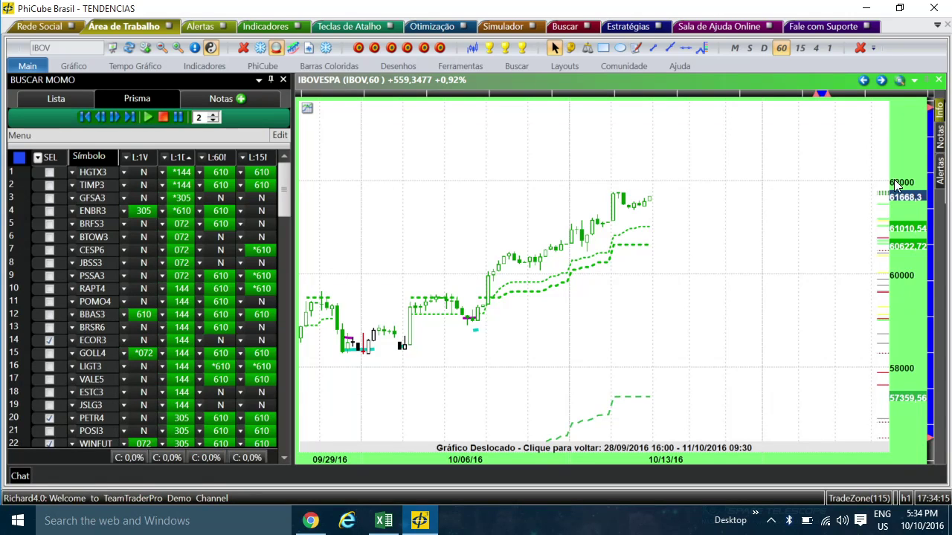
Add the MIMA slopes 6 18out14 indicator from the CONFIDENCIAL group below the IBOV 60-minute chart and enlarge its pane.
{"action": "left_click_drag", "start_coordinate": [907, 205], "coordinate": [911, 217]}
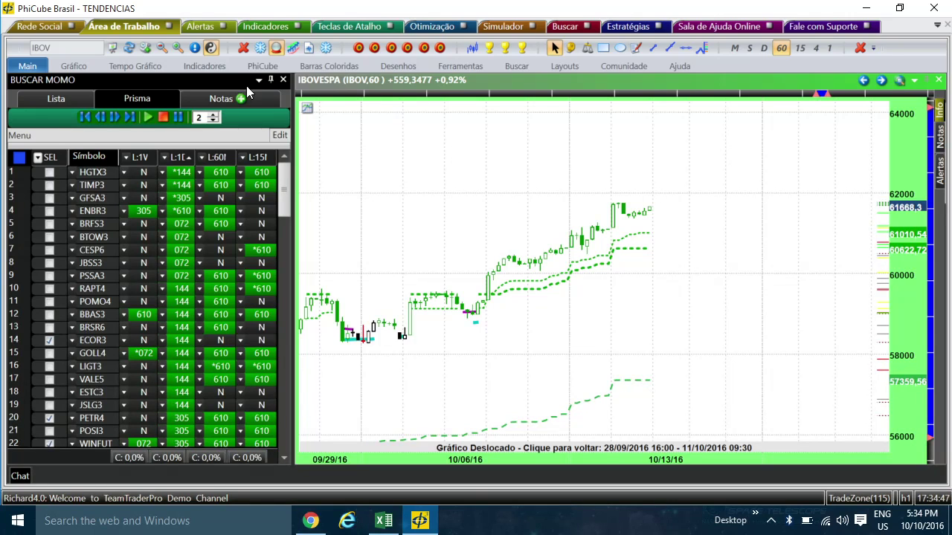
{"action": "left_click", "coordinate": [206, 67]}
{"action": "left_click", "coordinate": [241, 119]}
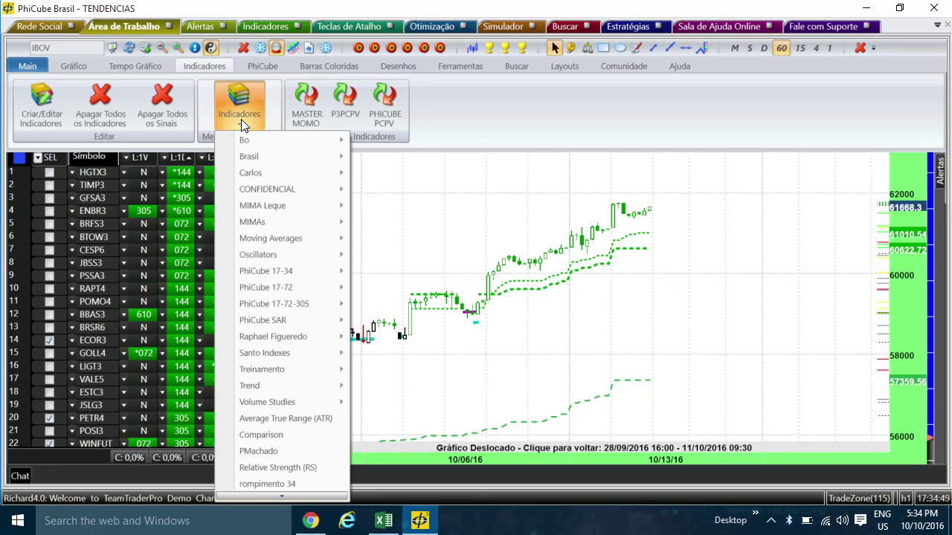
{"action": "mouse_move", "coordinate": [297, 192]}
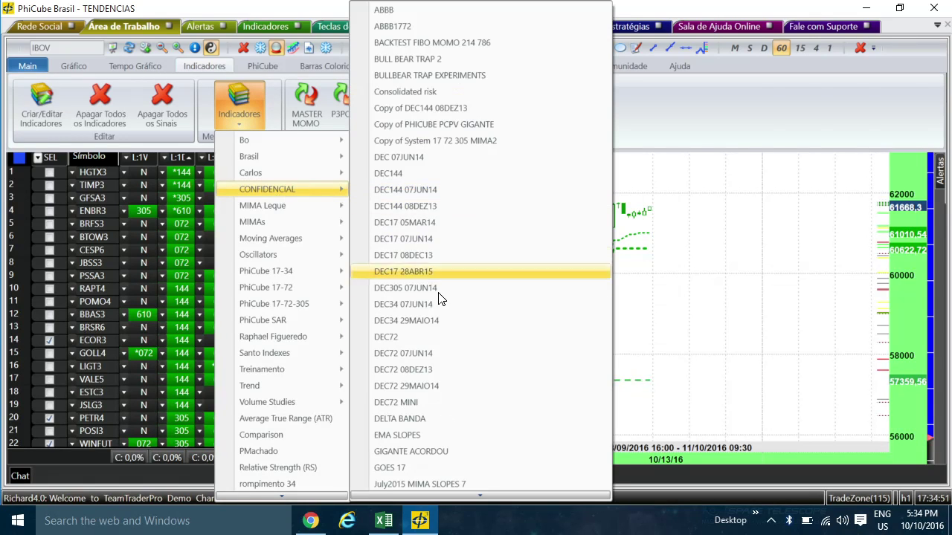
{"action": "mouse_move", "coordinate": [479, 497]}
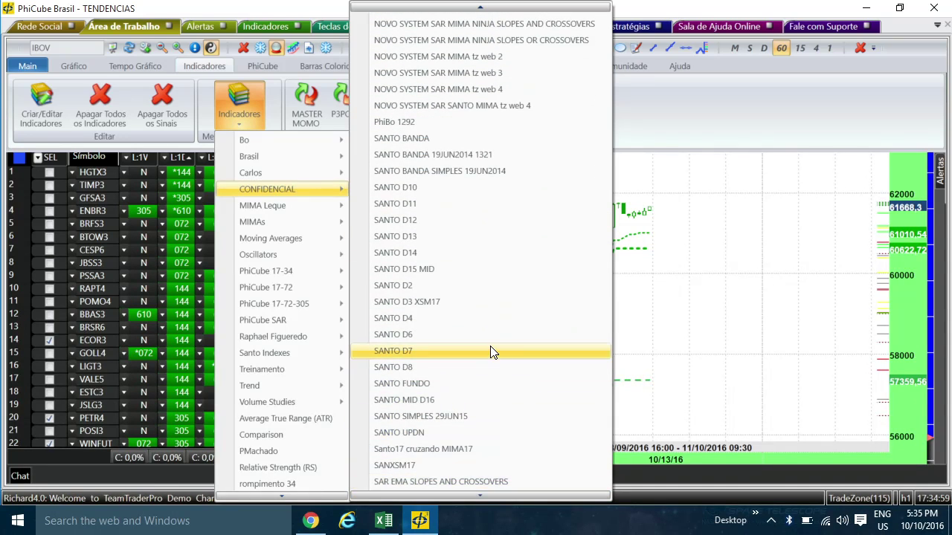
{"action": "scroll", "coordinate": [491, 353], "scroll_direction": "up", "scroll_amount": 8}
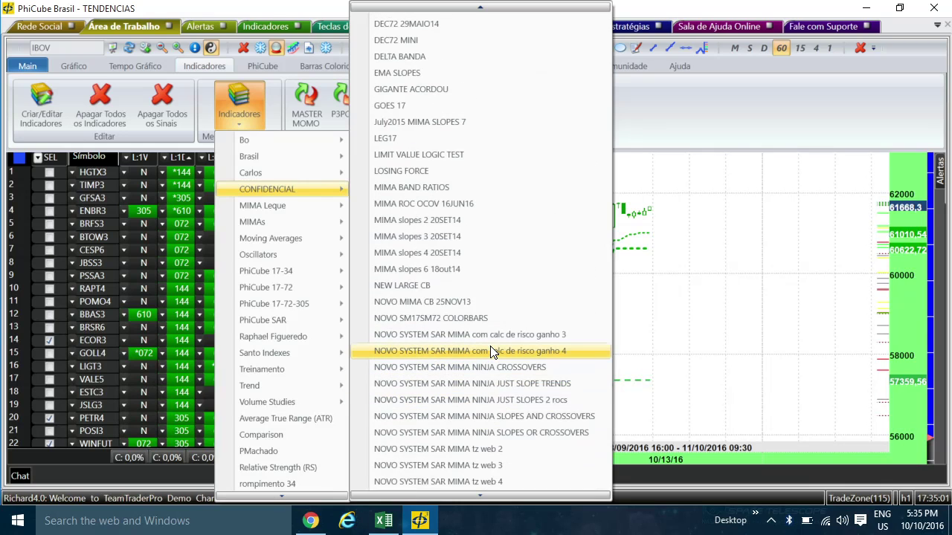
{"action": "scroll", "coordinate": [491, 353], "scroll_direction": "up", "scroll_amount": 3}
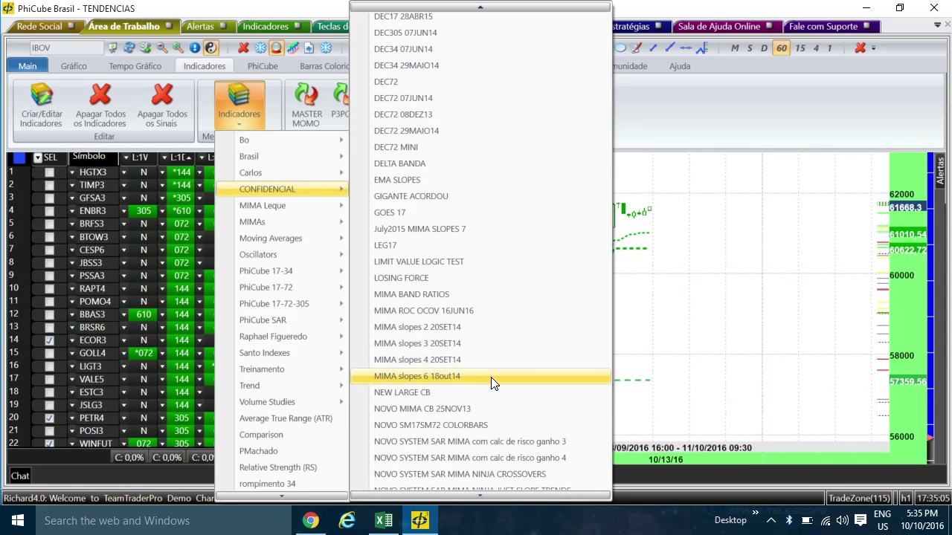
{"action": "left_click", "coordinate": [491, 379]}
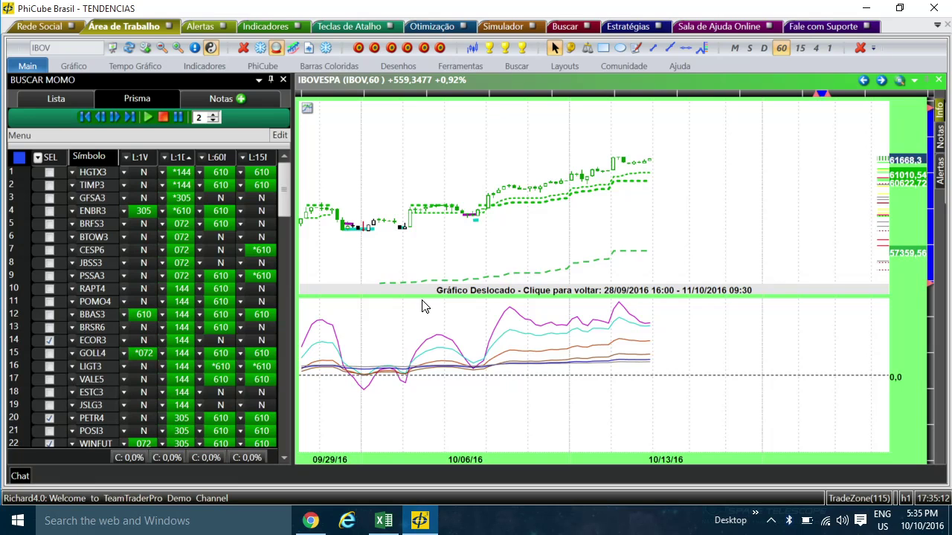
{"action": "scroll", "coordinate": [422, 304], "scroll_direction": "up", "scroll_amount": 2}
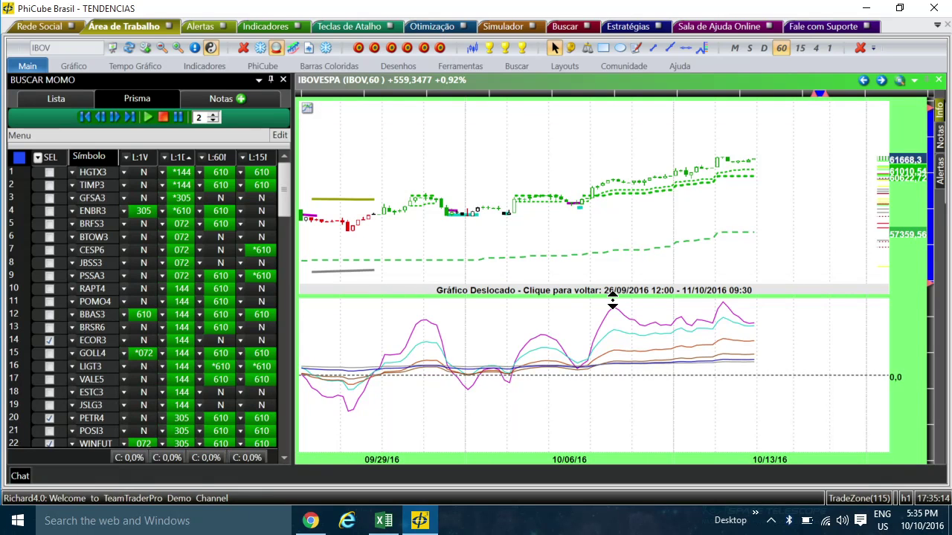
{"action": "left_click_drag", "start_coordinate": [814, 302], "coordinate": [821, 277]}
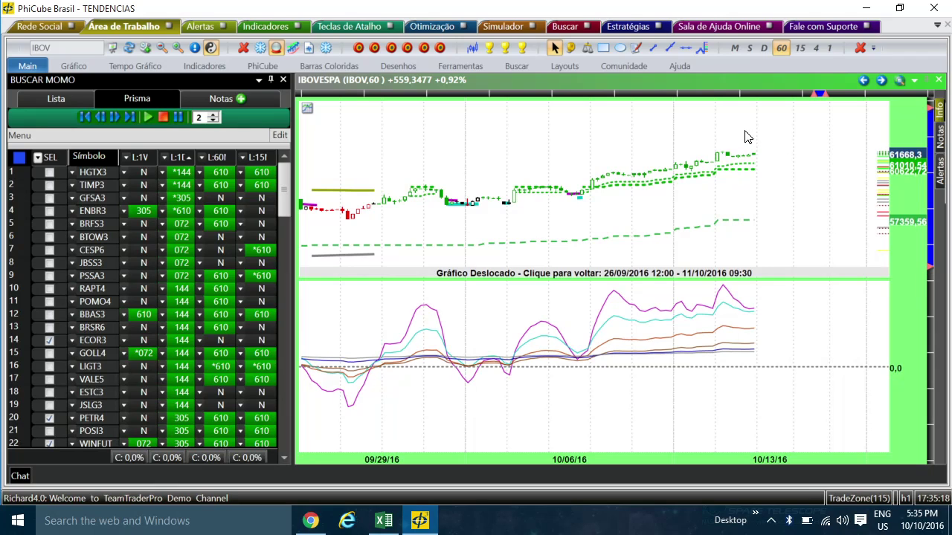
Mark the latest peak with green triangles in both panes, sketch a V-shaped projection after the indicator curves, and clear the drawings.
{"action": "left_click_drag", "start_coordinate": [720, 143], "coordinate": [735, 134]}
{"action": "left_click_drag", "start_coordinate": [719, 331], "coordinate": [737, 306]}
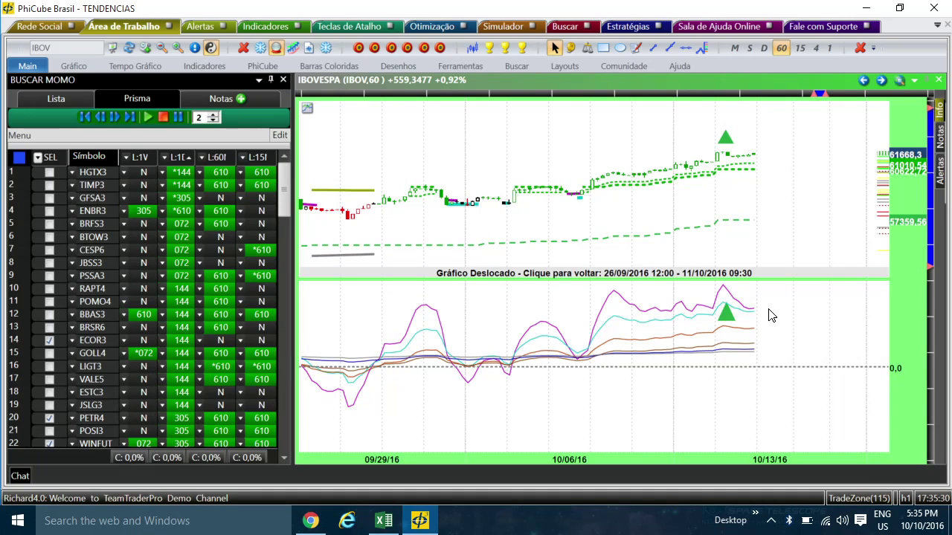
{"action": "key", "text": "r"}
{"action": "mouse_move", "coordinate": [758, 307]}
{"action": "left_mouse_down"}
{"action": "mouse_move", "coordinate": [783, 374]}
{"action": "mouse_move", "coordinate": [832, 287]}
{"action": "left_mouse_up"}
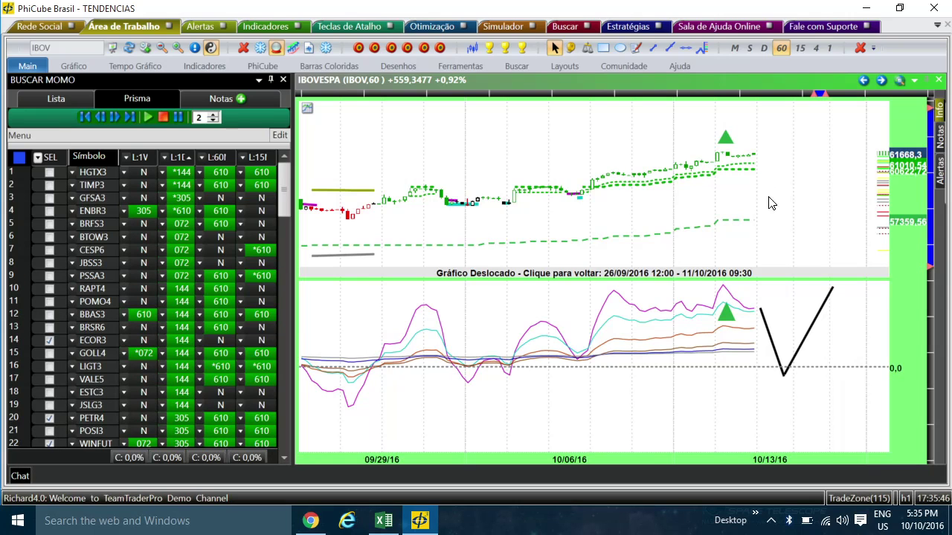
{"action": "left_click", "coordinate": [861, 48]}
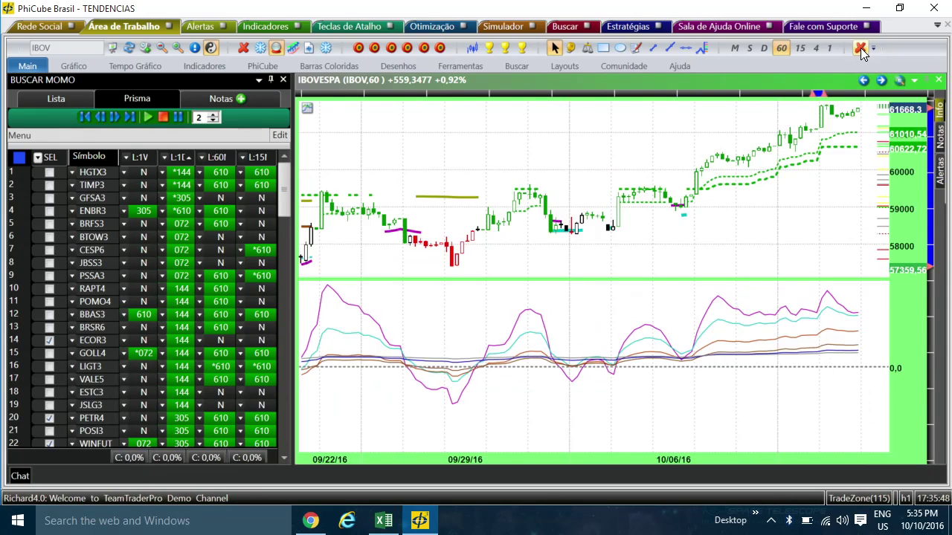
Switch the IBOV chart to the daily timeframe and compress its price scale, leaving free space above and after the last candle.
{"action": "left_click", "coordinate": [764, 47]}
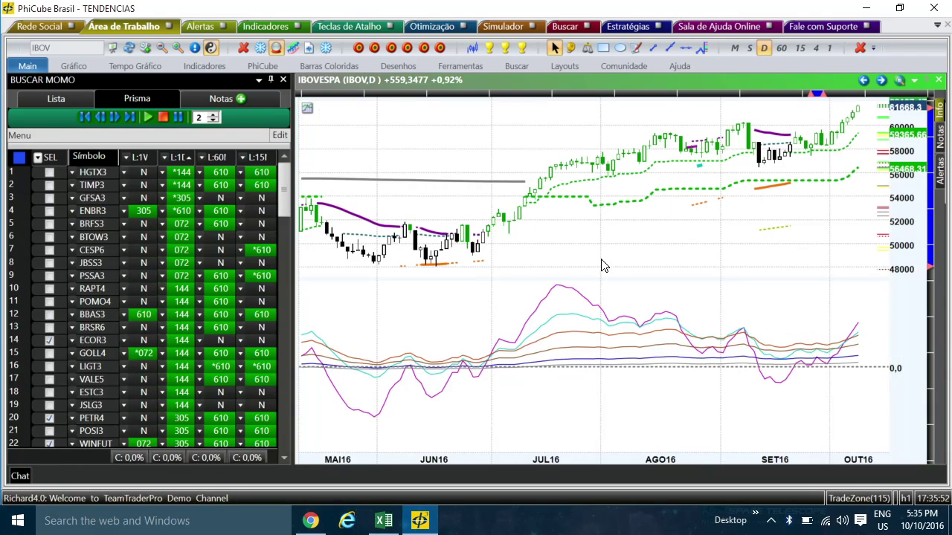
{"action": "scroll", "coordinate": [584, 275], "scroll_direction": "down", "scroll_amount": 3}
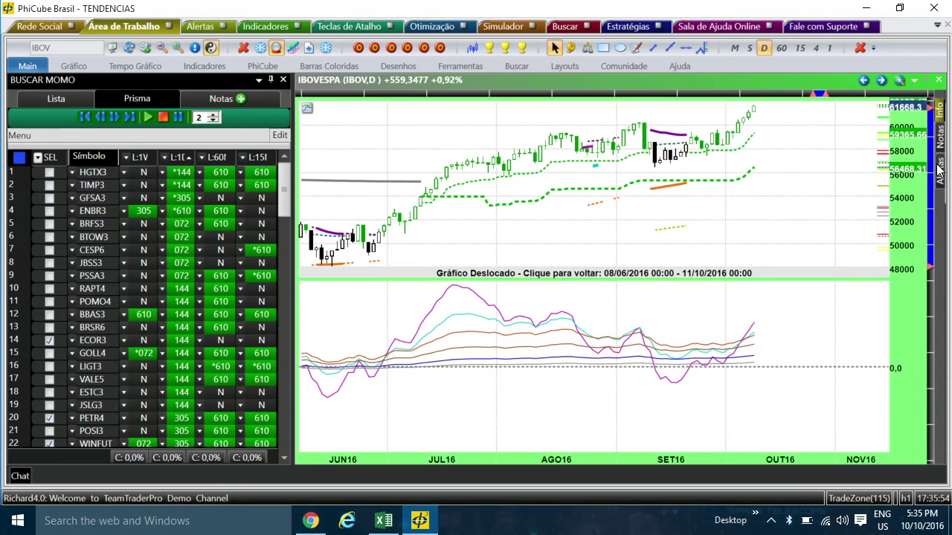
{"action": "left_click_drag", "start_coordinate": [921, 154], "coordinate": [922, 222]}
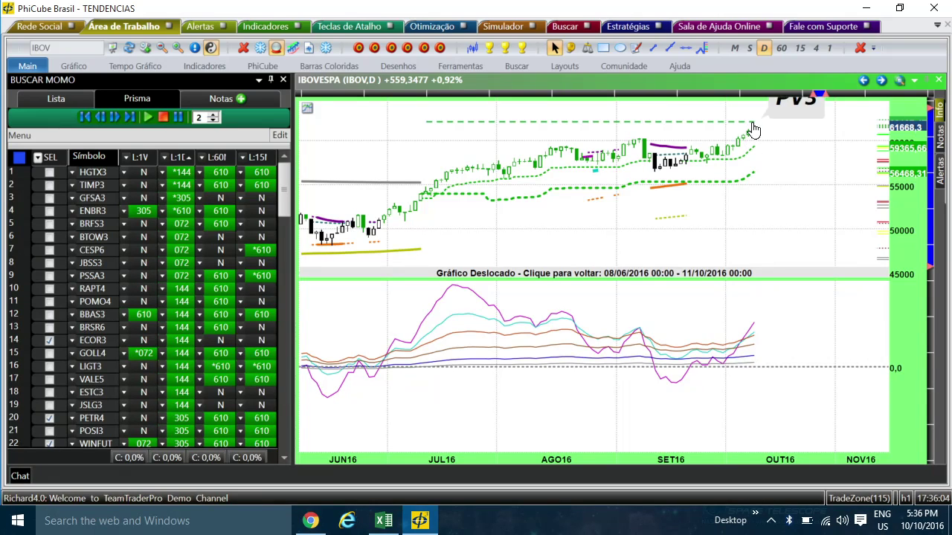
{"action": "left_click_drag", "start_coordinate": [922, 223], "coordinate": [922, 310]}
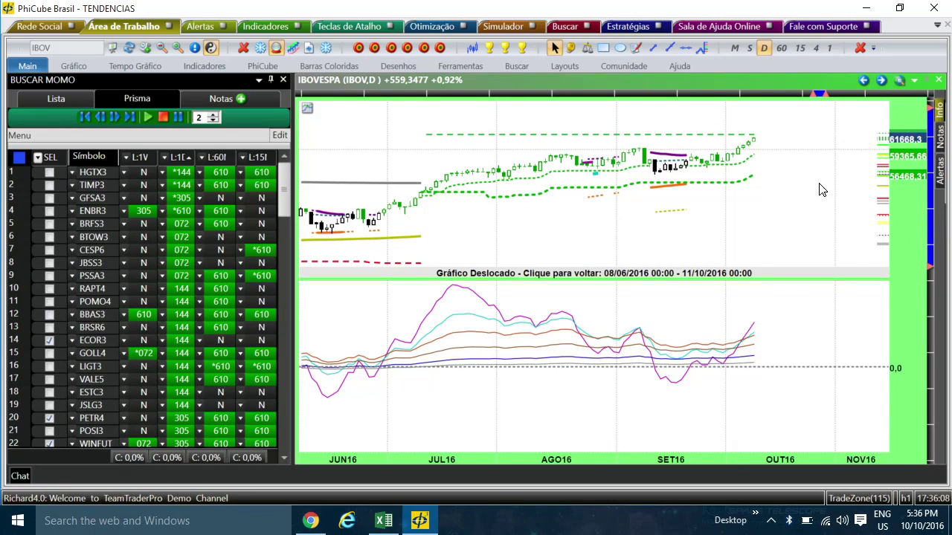
Draw a filled red ellipse just after the last daily candle and place a duplicate of it directly above.
{"action": "left_click_drag", "start_coordinate": [764, 135], "coordinate": [777, 154]}
{"action": "right_click", "coordinate": [774, 147]}
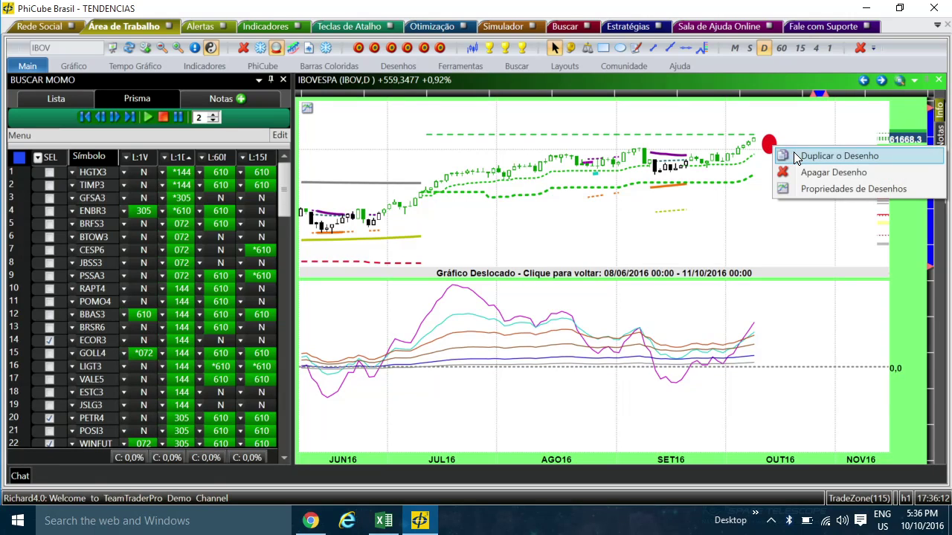
{"action": "left_click", "coordinate": [797, 157]}
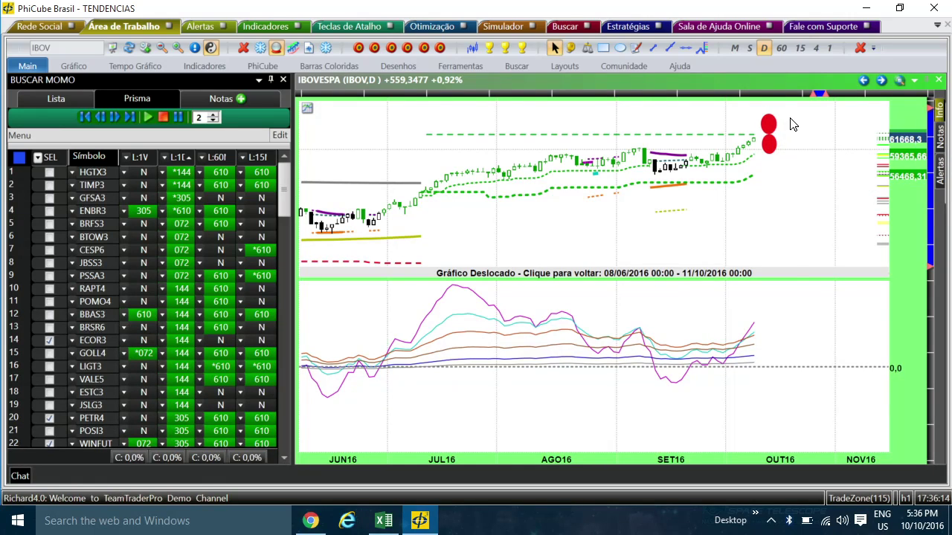
{"action": "key", "text": "Escape"}
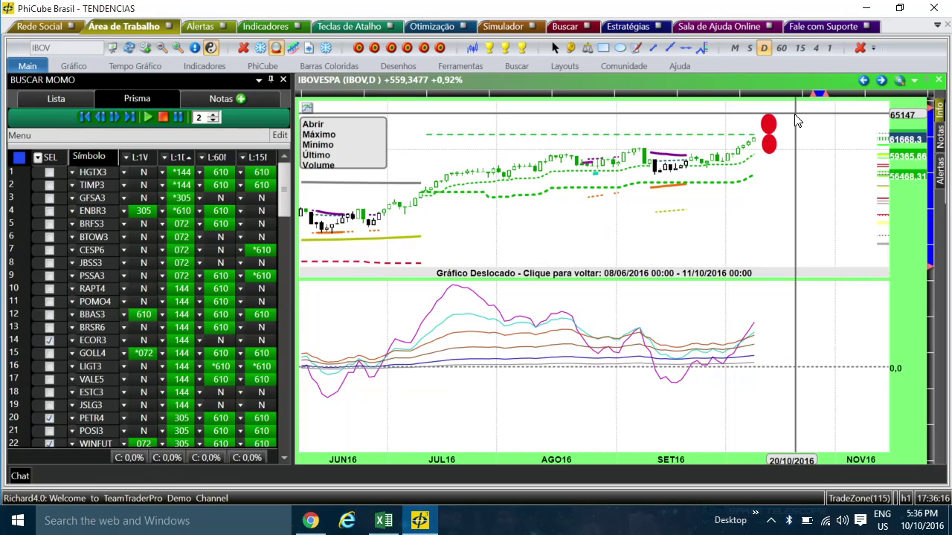
{"action": "key", "text": "Escape"}
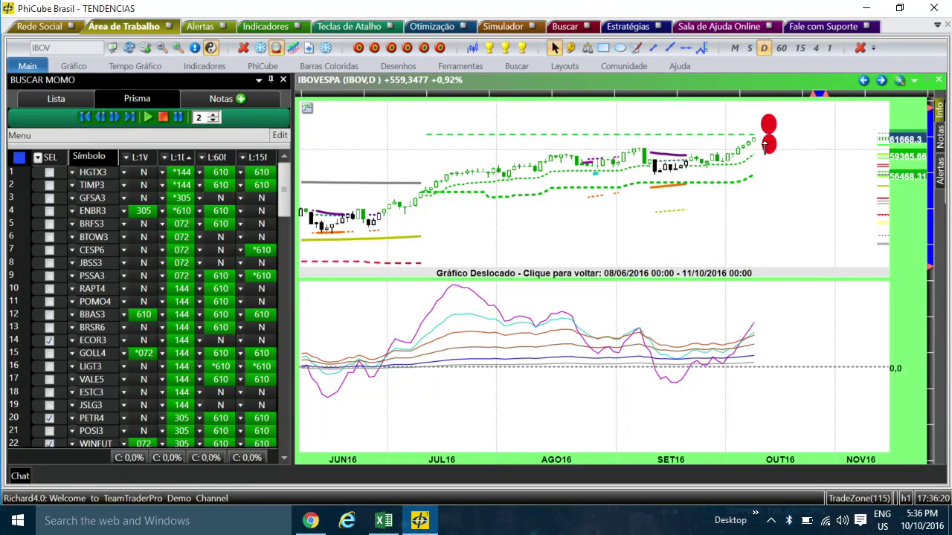
Sketch a short rising line and a V-shaped price projection after the last daily candle, and clear all the drawings.
{"action": "key", "text": "l"}
{"action": "mouse_move", "coordinate": [759, 140]}
{"action": "left_mouse_down"}
{"action": "mouse_move", "coordinate": [779, 116]}
{"action": "mouse_move", "coordinate": [798, 148]}
{"action": "mouse_move", "coordinate": [863, 101]}
{"action": "left_mouse_up"}
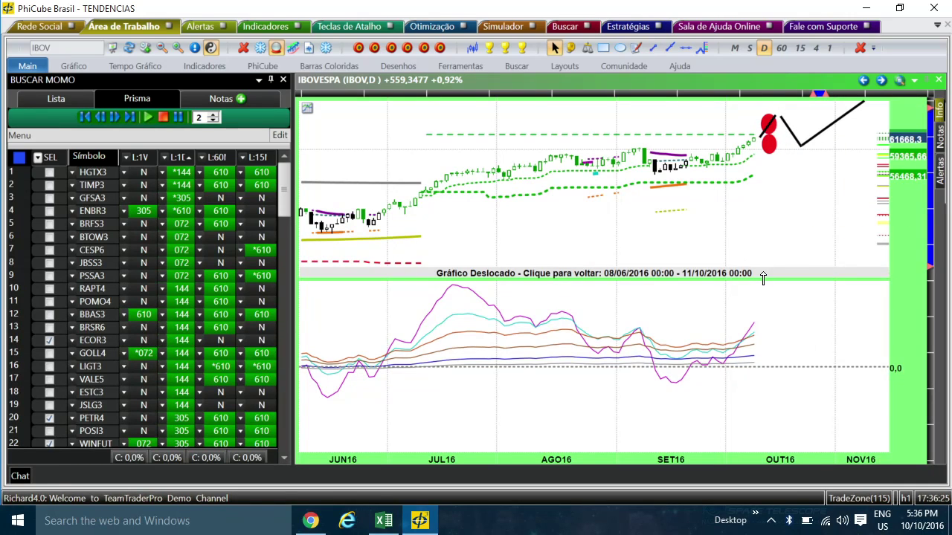
{"action": "left_click", "coordinate": [799, 205]}
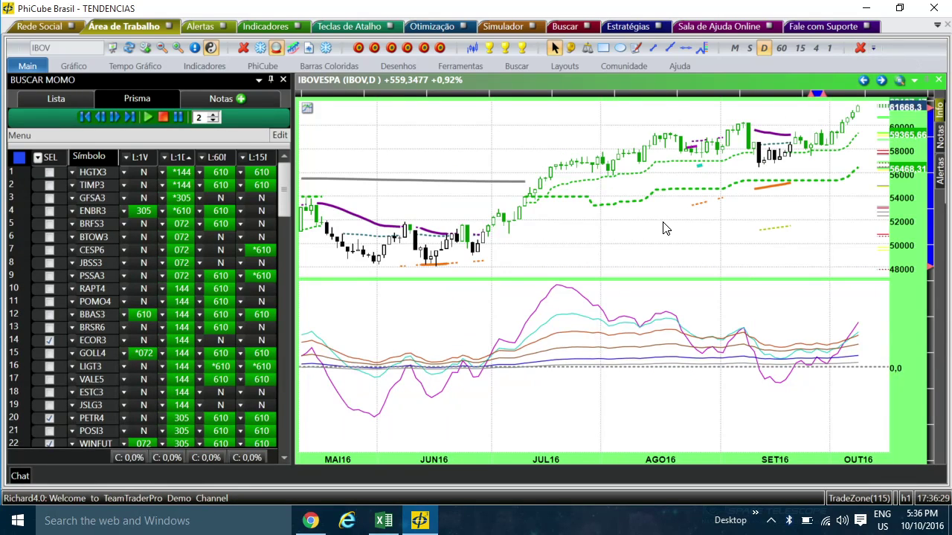
Leave blank space after the last IBOV daily candle and shrink the indicator pane to give the price chart more height.
{"action": "scroll", "coordinate": [697, 241], "scroll_direction": "down", "scroll_amount": 3}
{"action": "left_click_drag", "start_coordinate": [914, 208], "coordinate": [916, 251]}
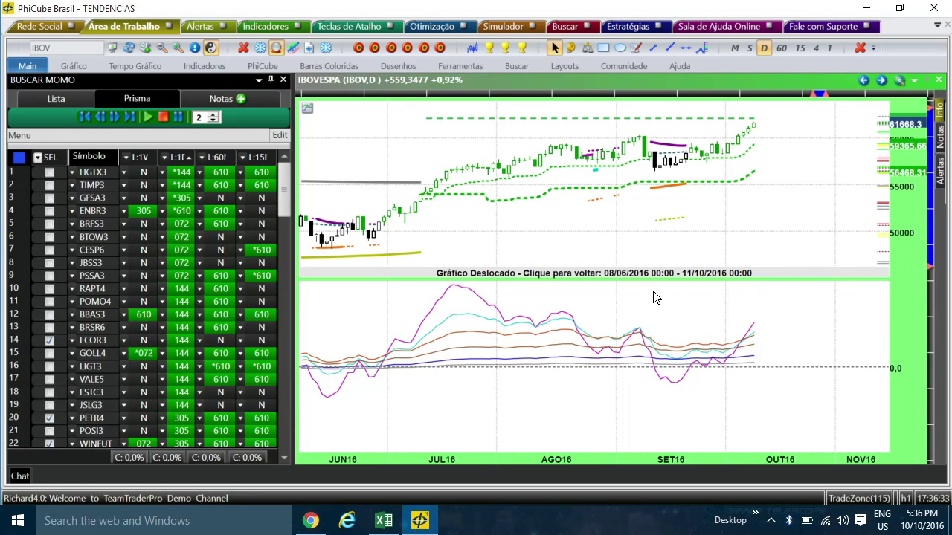
{"action": "left_click_drag", "start_coordinate": [657, 282], "coordinate": [664, 313]}
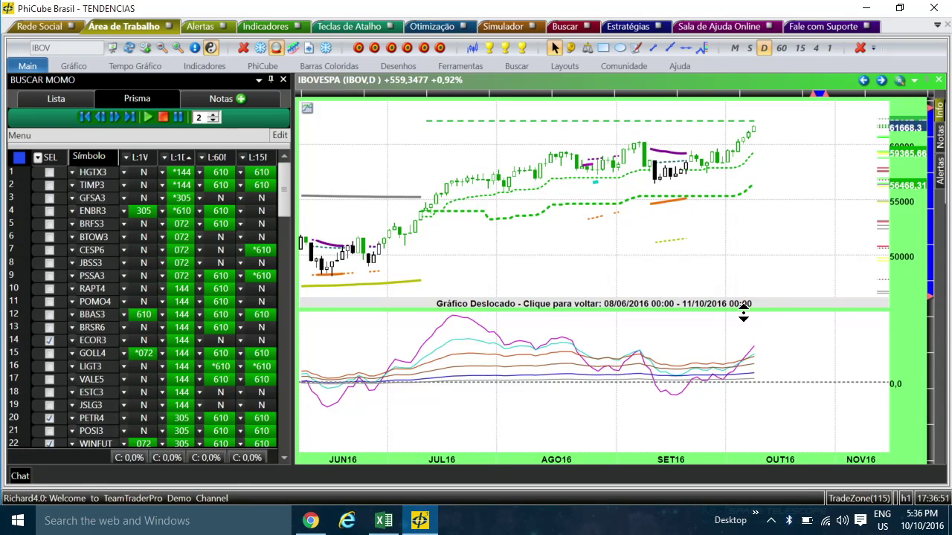
{"action": "left_click_drag", "start_coordinate": [744, 311], "coordinate": [755, 375]}
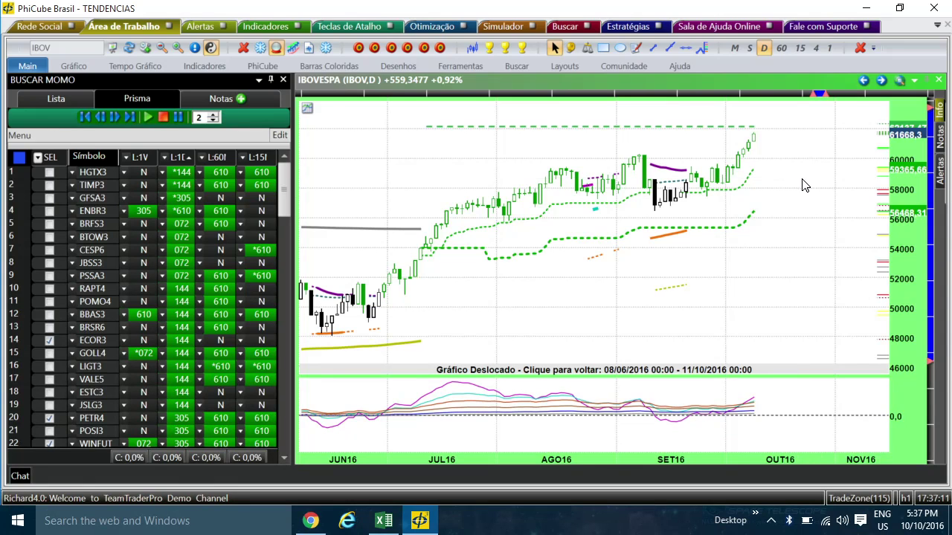
Load the WINFUT daily chart and compress its price scale, leaving blank space after the last candle.
{"action": "type", "text": "Win"}
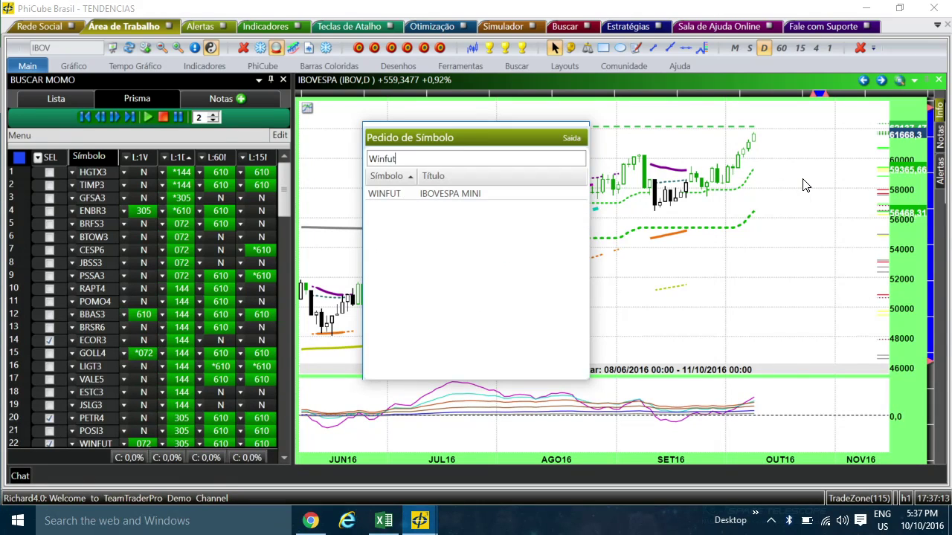
{"action": "type", "text": "fut"}
{"action": "key", "text": "Return"}
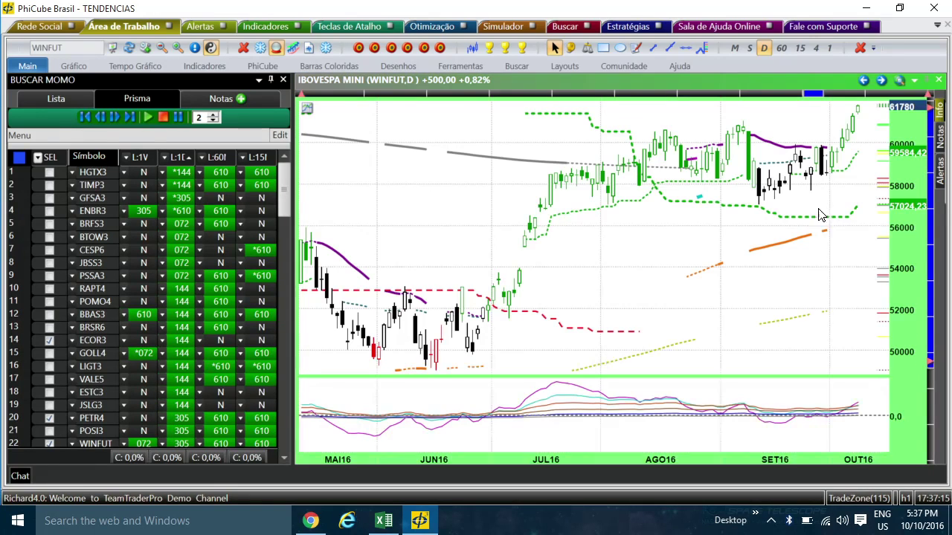
{"action": "left_click_drag", "start_coordinate": [907, 162], "coordinate": [917, 432]}
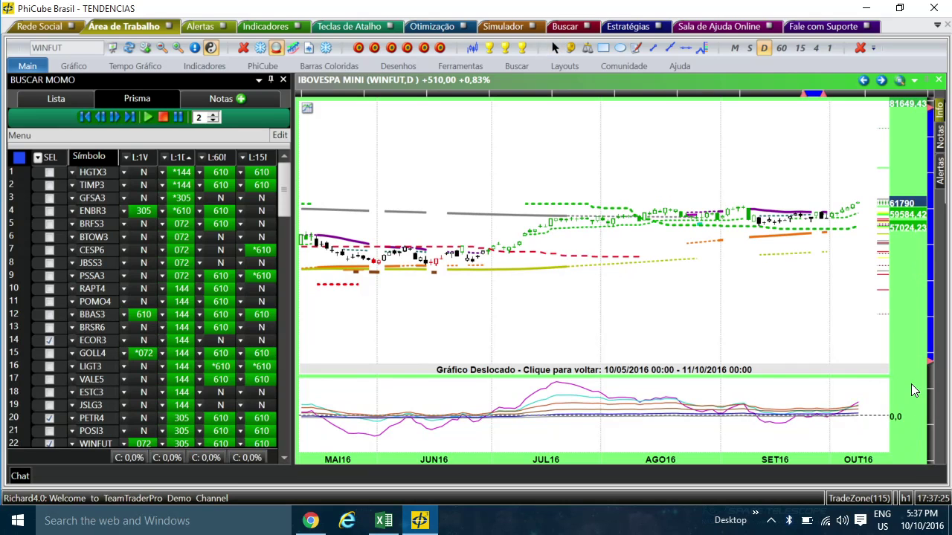
{"action": "scroll", "coordinate": [724, 340], "scroll_direction": "down", "scroll_amount": 3}
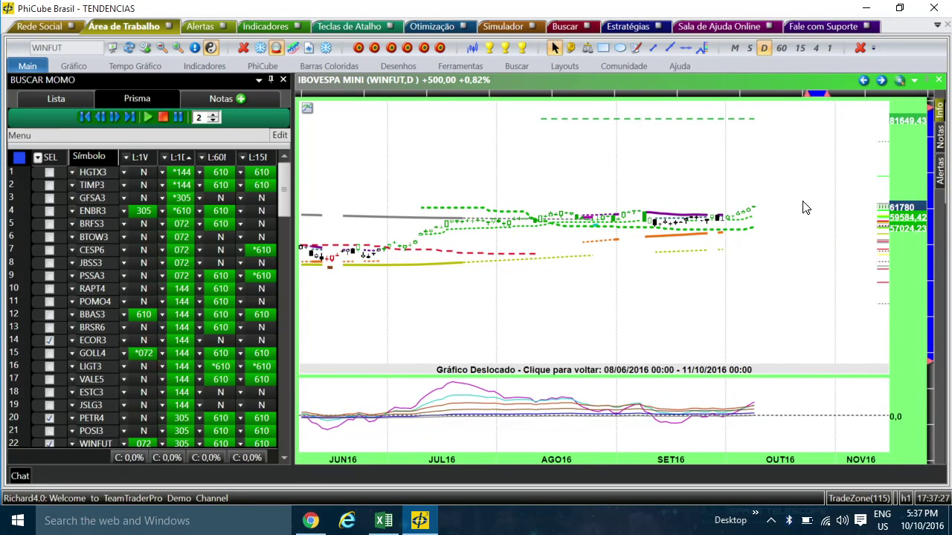
Expand the WINFUT chart with its bar information shown alongside and select the 26/09/2016 bar.
{"action": "double_click", "coordinate": [873, 201]}
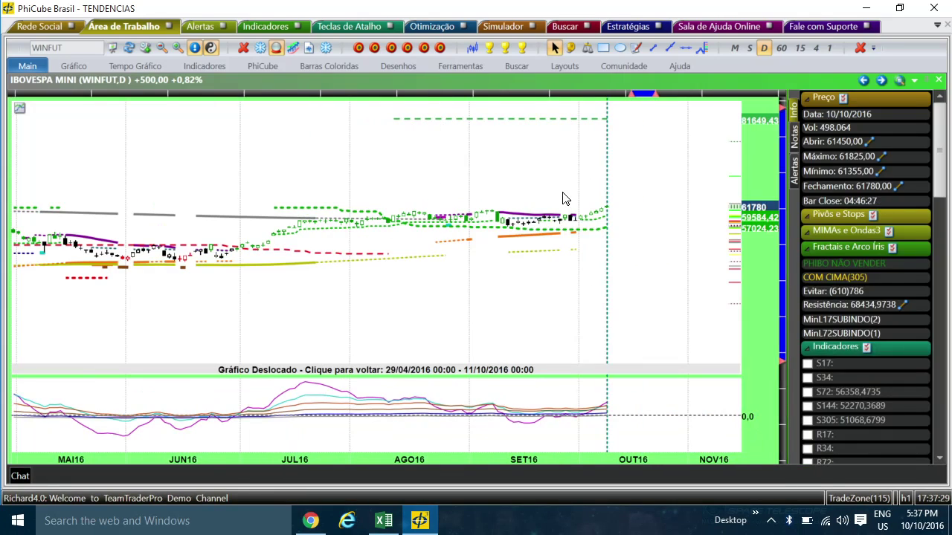
{"action": "mouse_move", "coordinate": [735, 212]}
{"action": "middle_click", "coordinate": [729, 183]}
{"action": "middle_click", "coordinate": [729, 185]}
{"action": "left_click", "coordinate": [555, 179]}
Load the WDOFUT symbol (DOLAR MINI) in the daily chart.
{"action": "type", "text": "Wdof"}
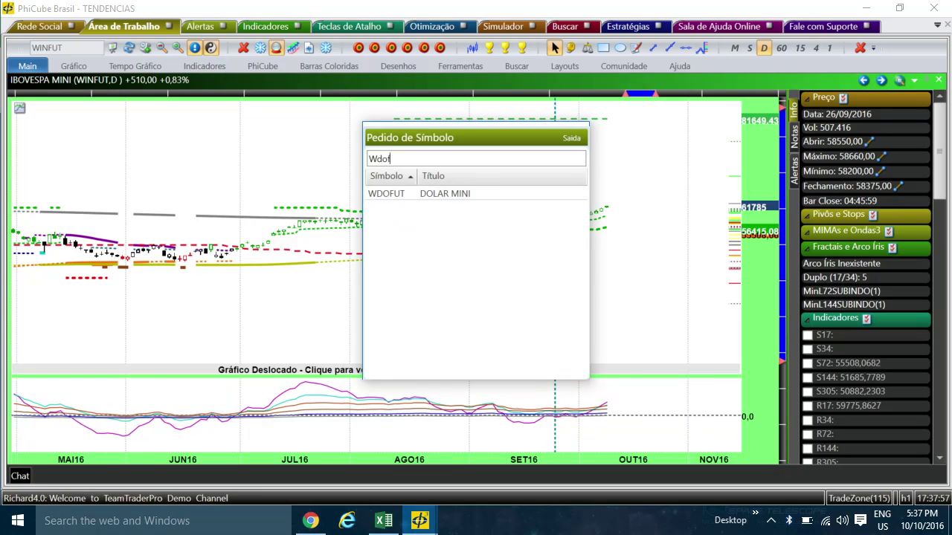
{"action": "type", "text": "ut"}
{"action": "key", "text": "Return"}
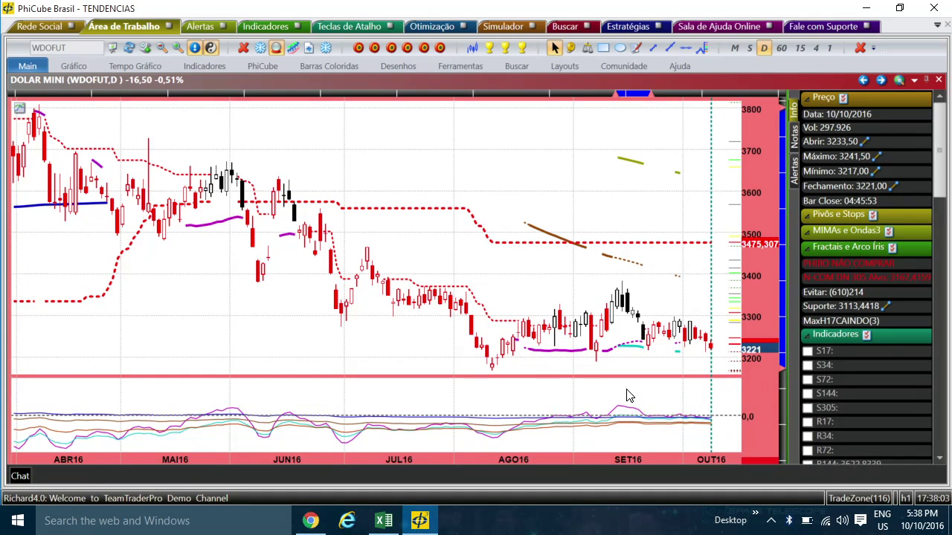
Shrink the WDOFUT chart's indicator pane and compress the price scale, leaving blank space after the last candle.
{"action": "left_click_drag", "start_coordinate": [629, 378], "coordinate": [633, 427]}
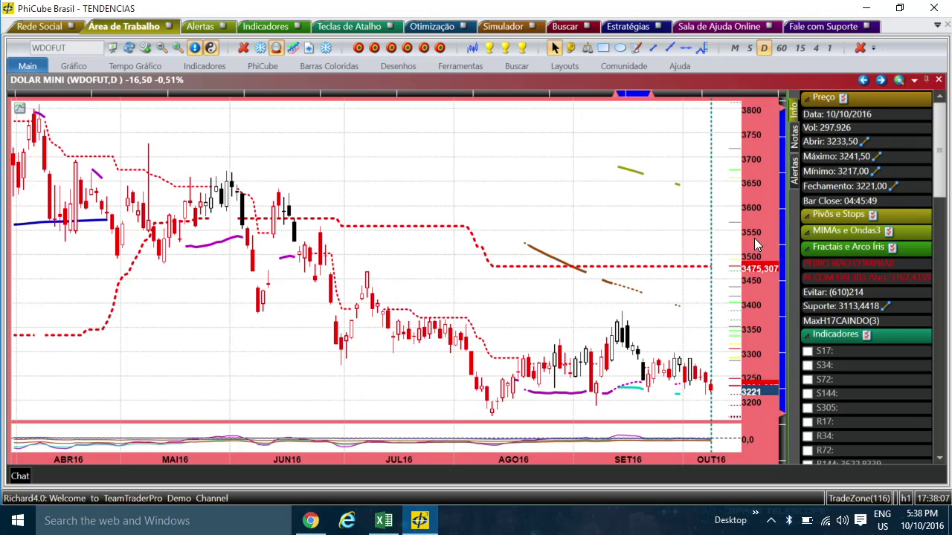
{"action": "left_click_drag", "start_coordinate": [762, 251], "coordinate": [764, 266]}
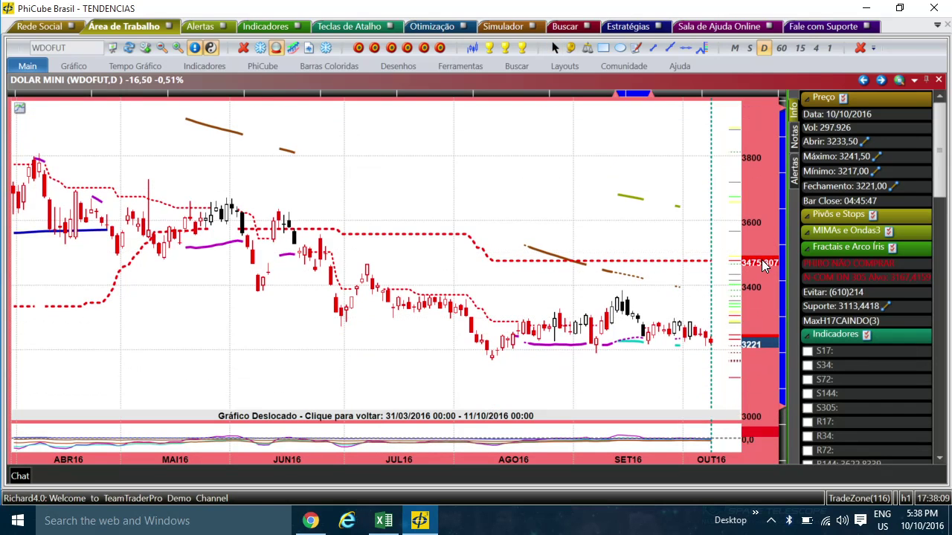
{"action": "scroll", "coordinate": [604, 235], "scroll_direction": "down", "scroll_amount": 3}
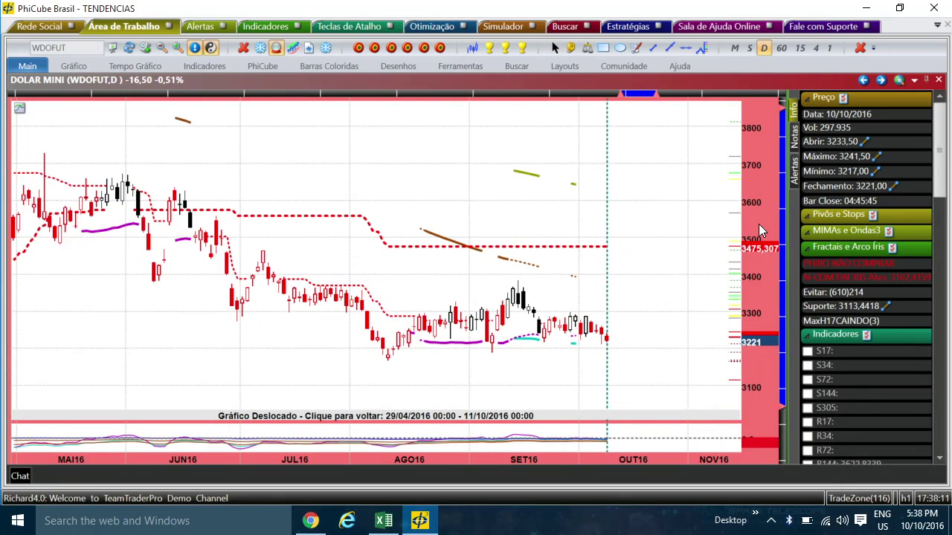
Compress the WDOFUT price scale, then extend the dotted resistance with a red line and the dashed support with a green line past the last candle.
{"action": "left_click_drag", "start_coordinate": [759, 224], "coordinate": [746, 240]}
{"action": "left_click_drag", "start_coordinate": [755, 149], "coordinate": [758, 217]}
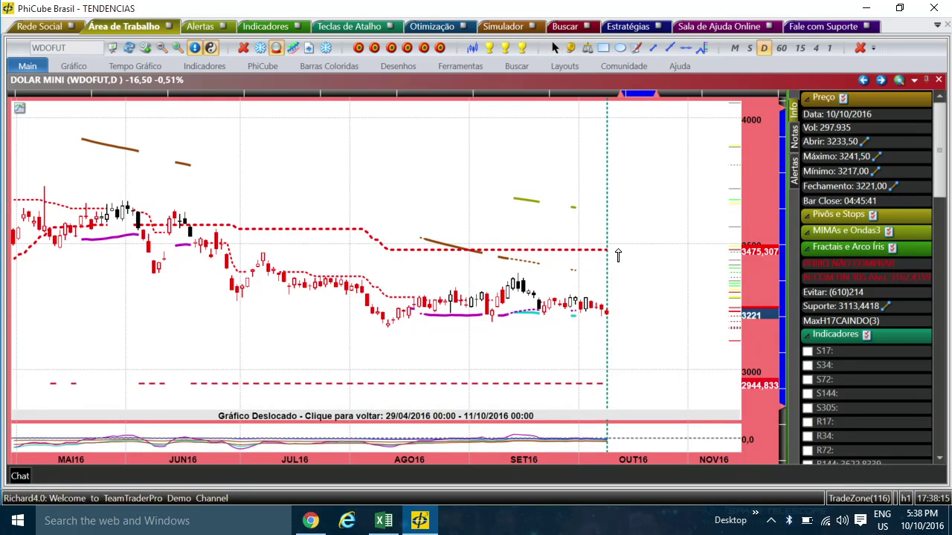
{"action": "left_click_drag", "start_coordinate": [621, 252], "coordinate": [732, 253]}
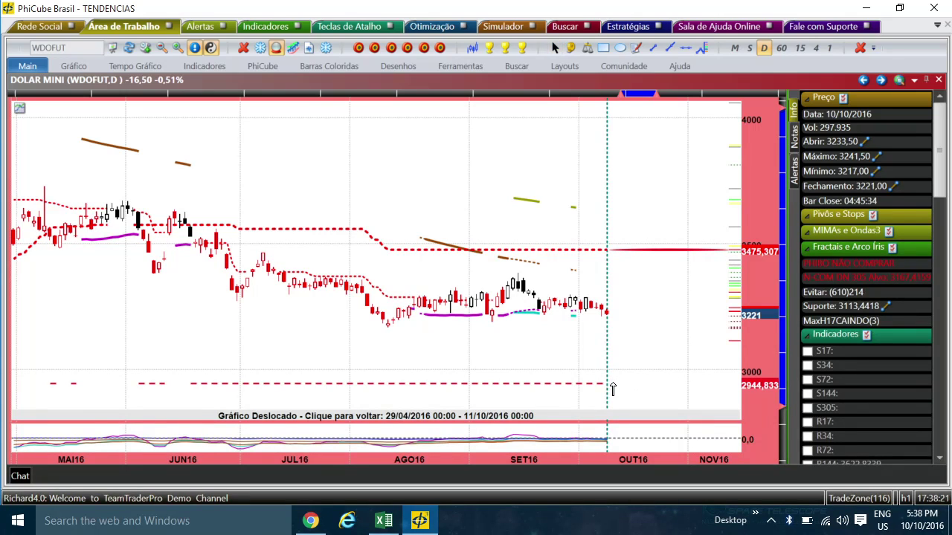
{"action": "mouse_move", "coordinate": [613, 385]}
{"action": "left_mouse_down"}
{"action": "mouse_move", "coordinate": [736, 385]}
{"action": "mouse_move", "coordinate": [684, 353]}
{"action": "left_mouse_up"}
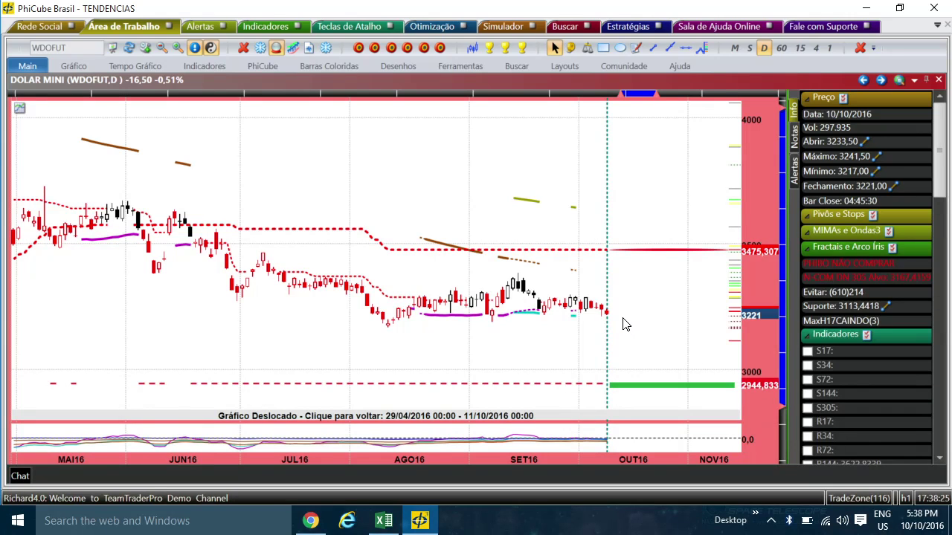
Draw black projection lines from the last candle to the green support and red resistance, and place a red down marker above the recent candles.
{"action": "left_click_drag", "start_coordinate": [610, 320], "coordinate": [643, 381]}
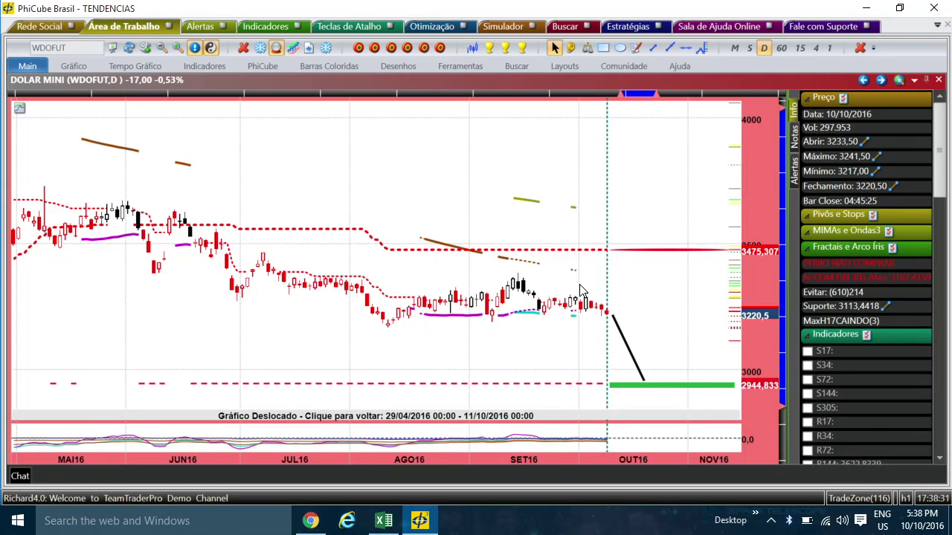
{"action": "left_click", "coordinate": [581, 279]}
{"action": "key", "text": "t"}
{"action": "left_click_drag", "start_coordinate": [611, 312], "coordinate": [658, 251]}
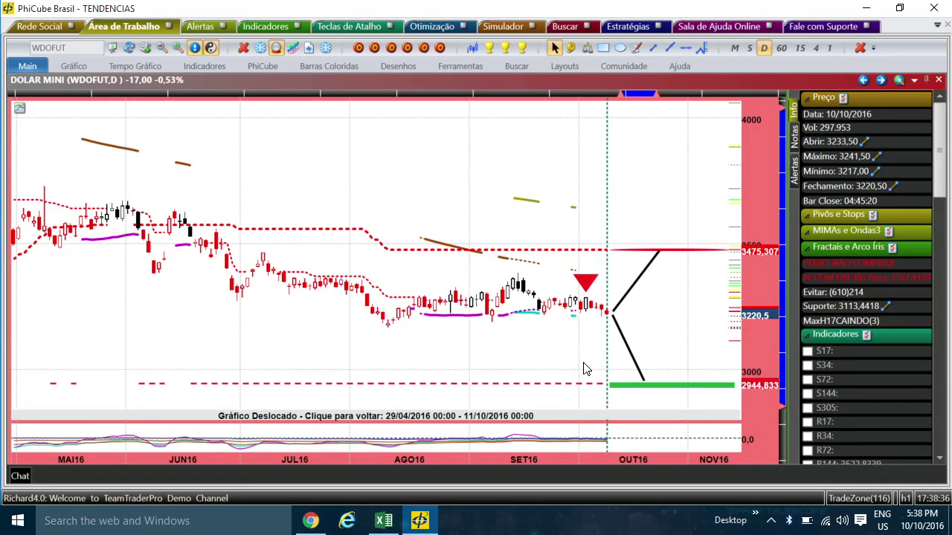
Place a green up marker below the last candle and draw a nearly horizontal black line through the August to October consolidation.
{"action": "left_click", "coordinate": [606, 327]}
{"action": "key", "text": "l"}
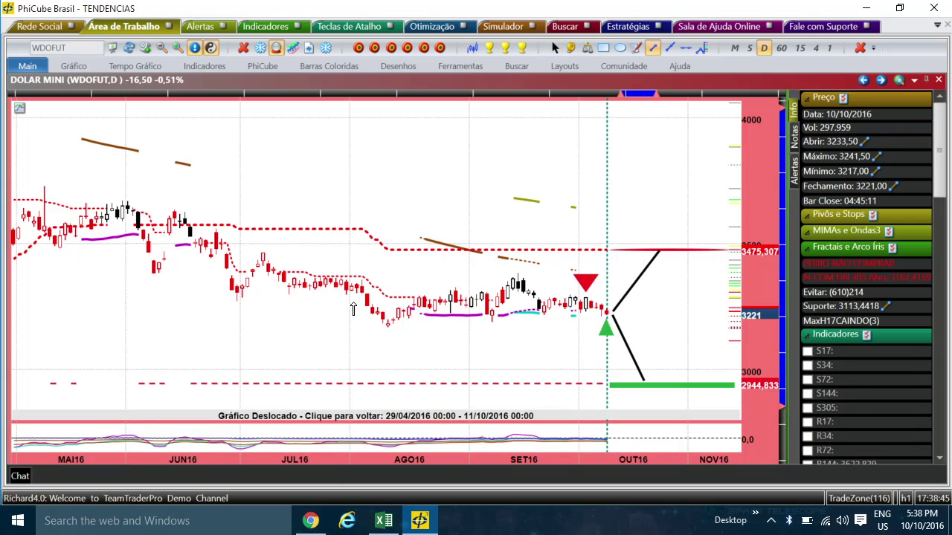
{"action": "left_click_drag", "start_coordinate": [353, 302], "coordinate": [722, 301]}
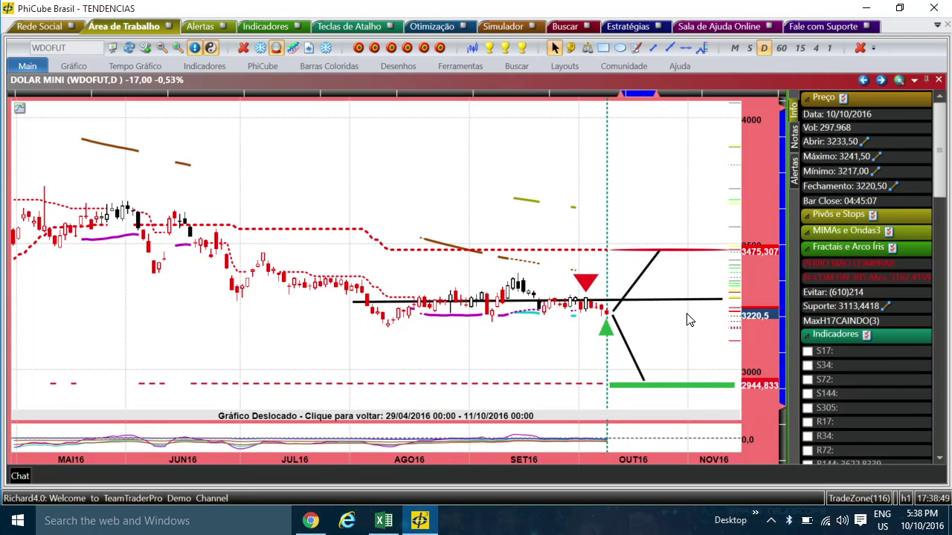
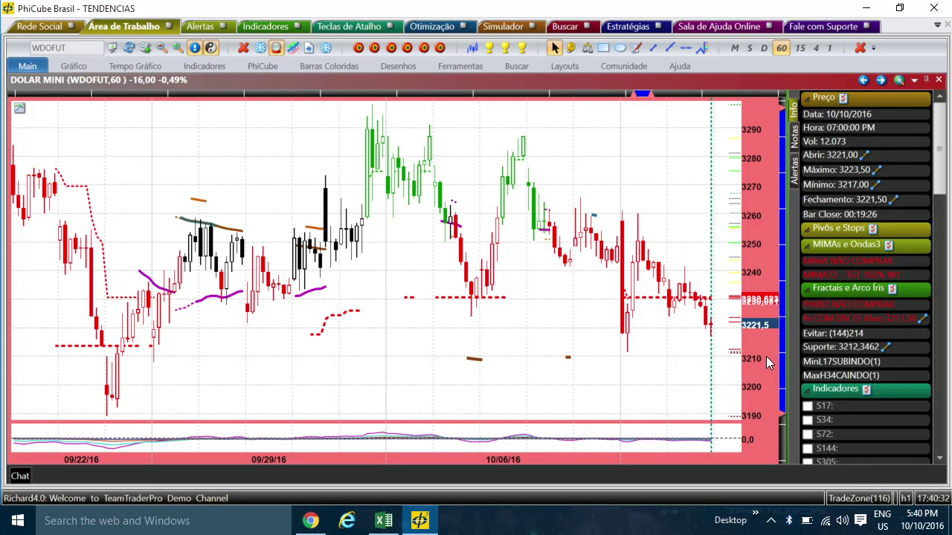
Compress the price scale of the WDOFUT 60-minute chart and shift the candles to leave blank space after the last one.
{"action": "left_click_drag", "start_coordinate": [770, 359], "coordinate": [764, 384]}
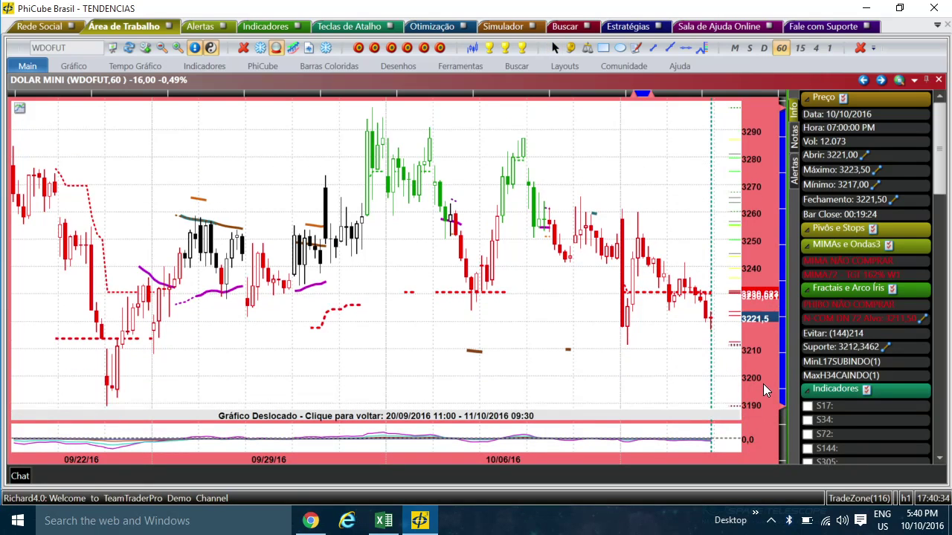
{"action": "scroll", "coordinate": [447, 314], "scroll_direction": "down", "scroll_amount": 3}
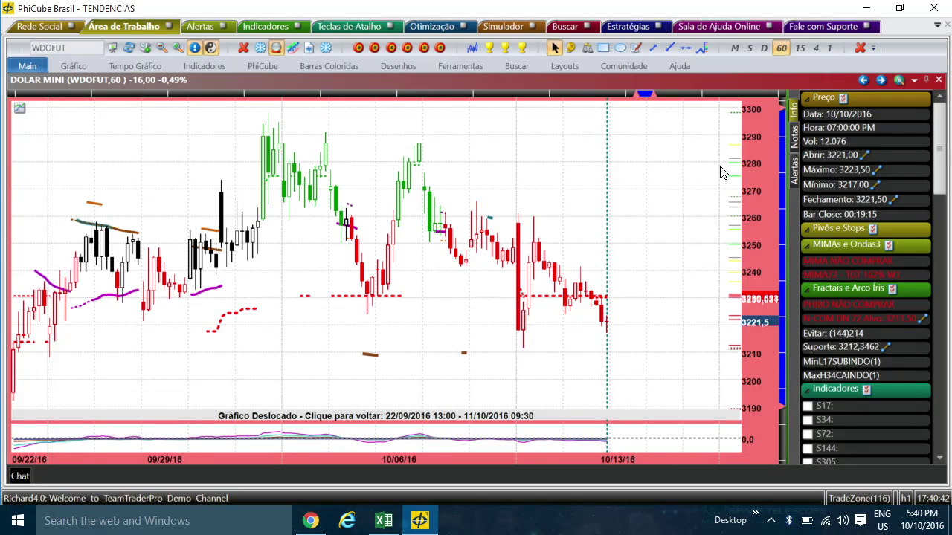
{"action": "left_click_drag", "start_coordinate": [762, 199], "coordinate": [763, 236]}
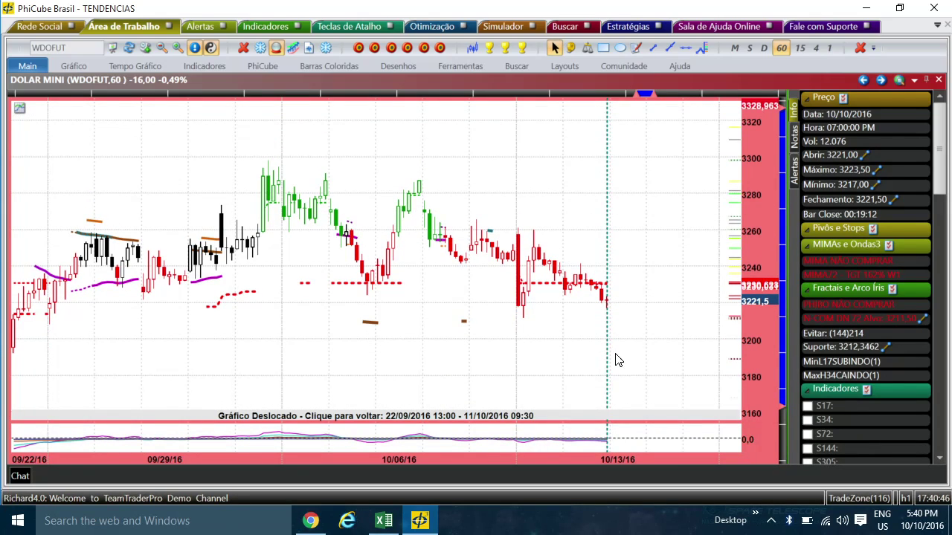
Draw two converging descending trend lines along the recent highs and lows, plus a projection from the last candle to the lower line's end.
{"action": "key", "text": "t"}
{"action": "mouse_move", "coordinate": [425, 175]}
{"action": "left_mouse_down"}
{"action": "mouse_move", "coordinate": [606, 250]}
{"action": "mouse_move", "coordinate": [666, 294]}
{"action": "left_mouse_up"}
{"action": "mouse_move", "coordinate": [344, 285]}
{"action": "left_mouse_down"}
{"action": "mouse_move", "coordinate": [386, 305]}
{"action": "mouse_move", "coordinate": [646, 345]}
{"action": "left_mouse_up"}
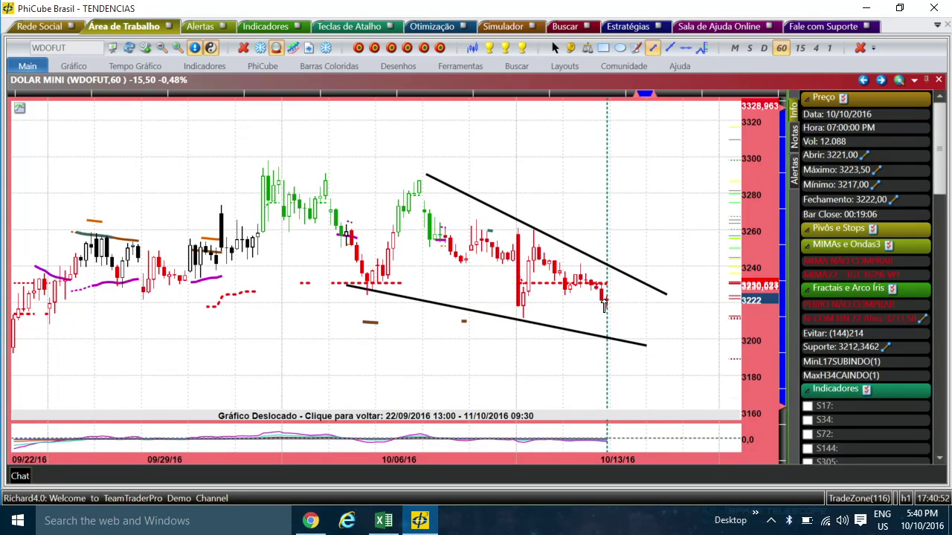
{"action": "left_click_drag", "start_coordinate": [614, 302], "coordinate": [645, 345]}
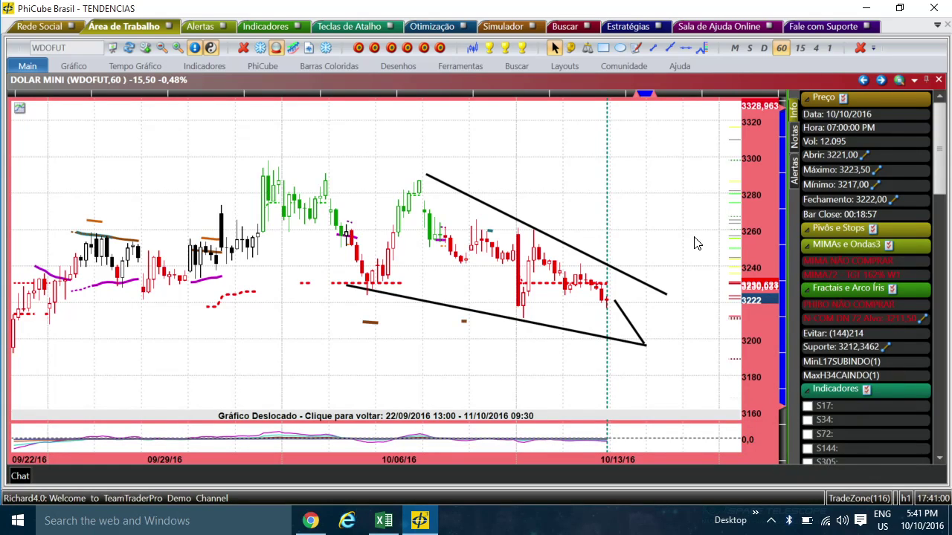
Hide the bar information beside the WDOFUT chart and enlarge the slopes indicator pane below the candles.
{"action": "left_click", "coordinate": [793, 111]}
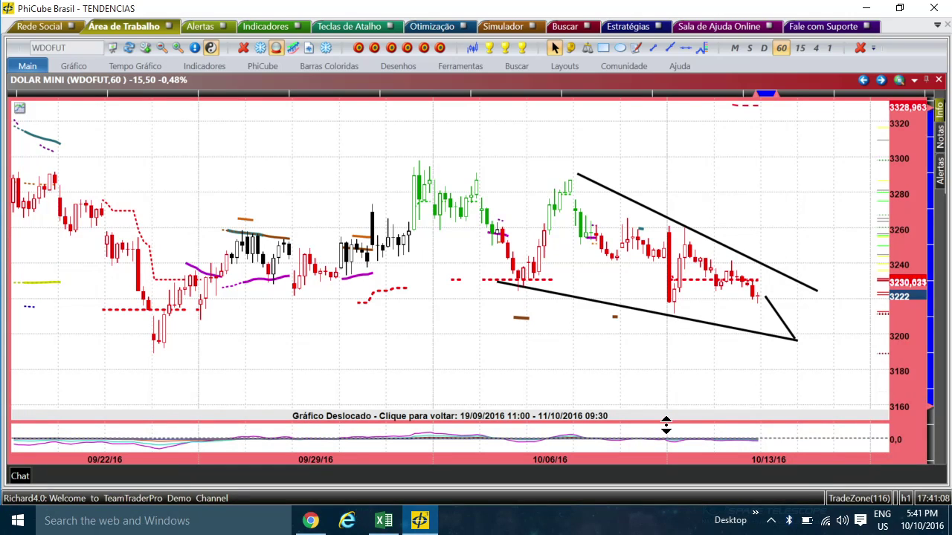
{"action": "left_click_drag", "start_coordinate": [666, 424], "coordinate": [675, 279]}
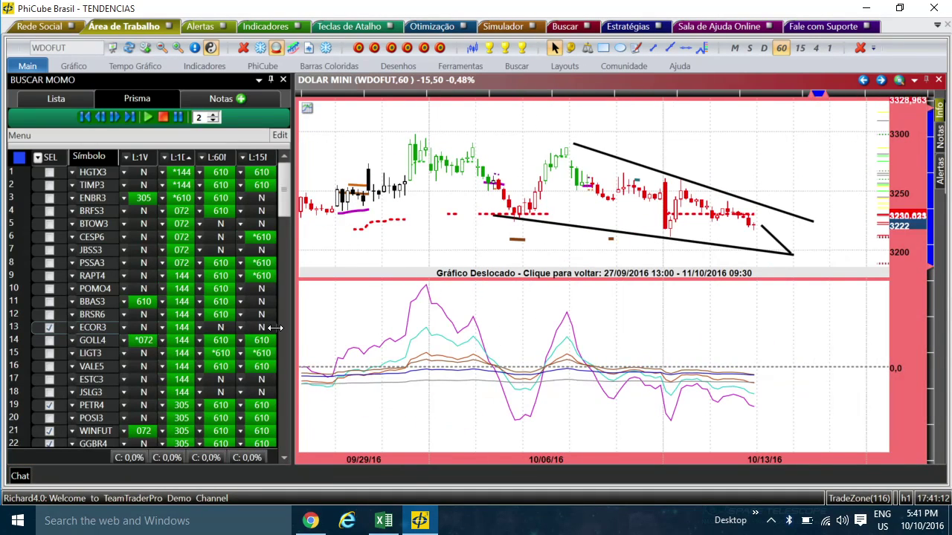
Switch to the PhiCube Clear Swing Trade New workbook in Excel and check BRKM5's entry, adjusted stop, quote and result cells in row 26.
{"action": "left_click", "coordinate": [384, 522]}
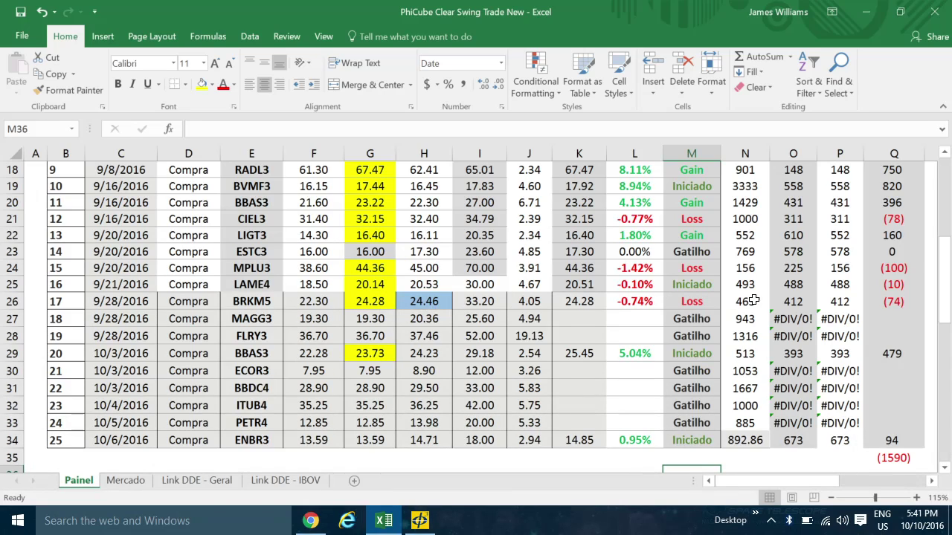
{"action": "left_click", "coordinate": [424, 303]}
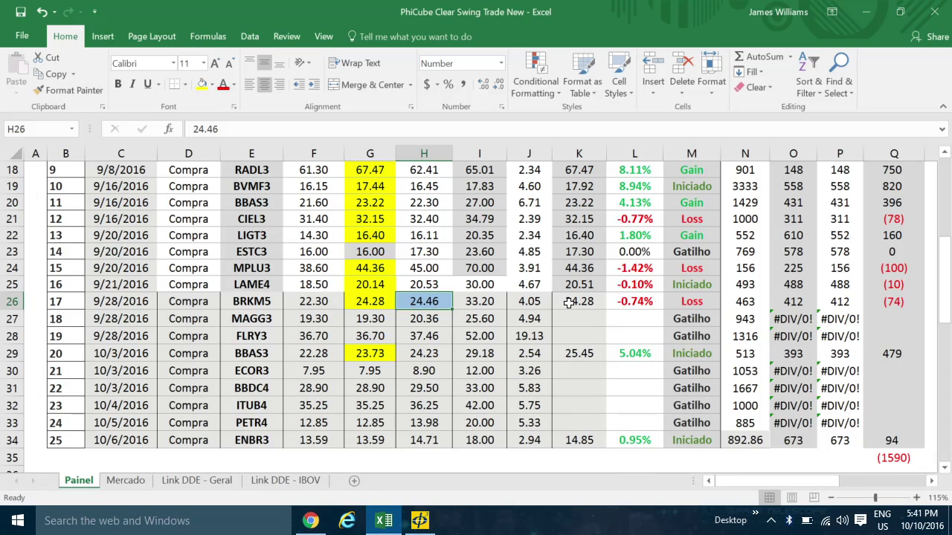
{"action": "left_click", "coordinate": [385, 302]}
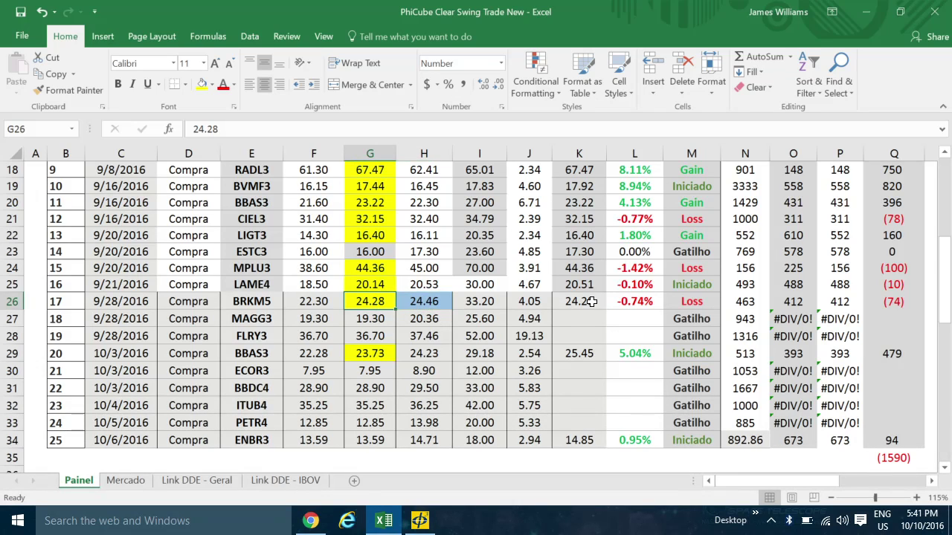
{"action": "left_click", "coordinate": [592, 301]}
{"action": "left_click", "coordinate": [430, 302]}
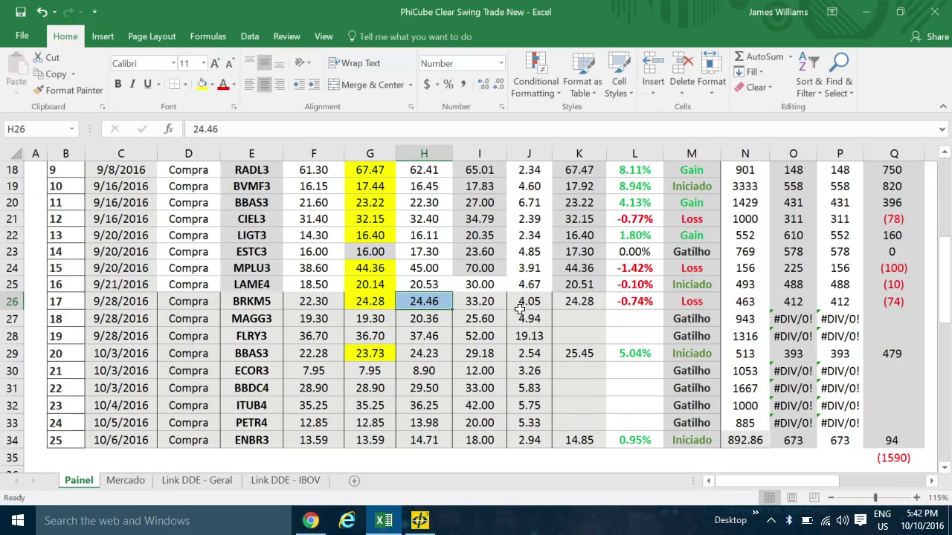
{"action": "left_click", "coordinate": [897, 301]}
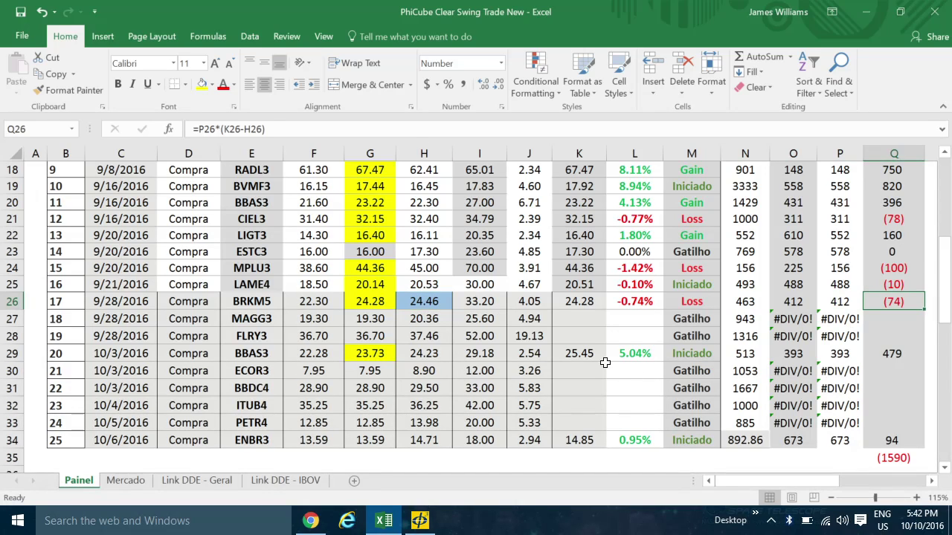
Review the trades in the Painel sheet from CYRE3 through ENBR3, including their variation, status and result.
{"action": "scroll", "coordinate": [589, 327], "scroll_direction": "down", "scroll_amount": 1}
{"action": "scroll", "coordinate": [590, 328], "scroll_direction": "up", "scroll_amount": 2}
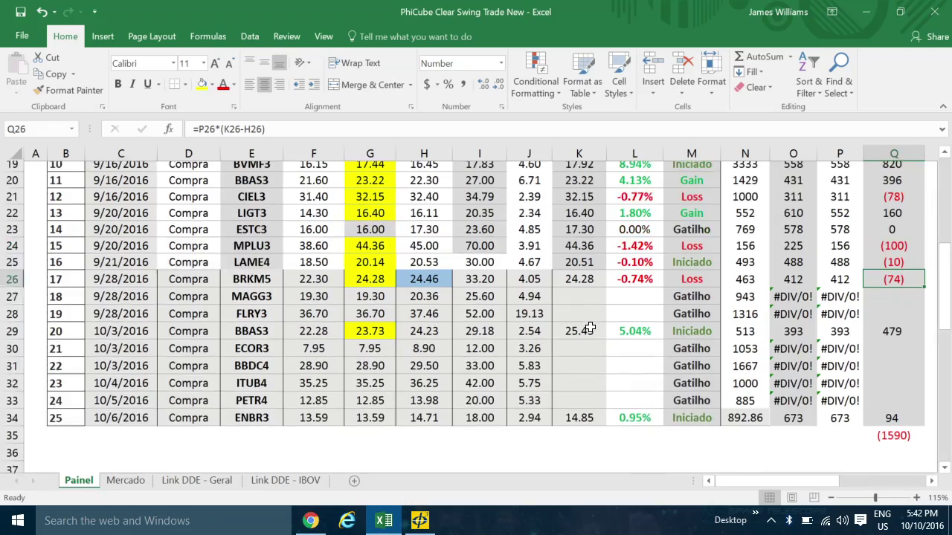
{"action": "scroll", "coordinate": [590, 327], "scroll_direction": "up", "scroll_amount": 3}
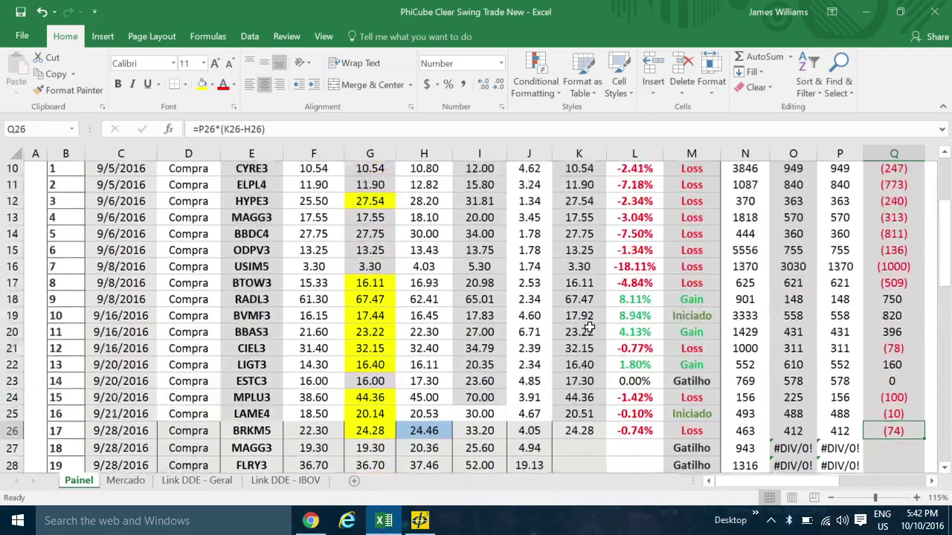
{"action": "scroll", "coordinate": [590, 327], "scroll_direction": "down", "scroll_amount": 1}
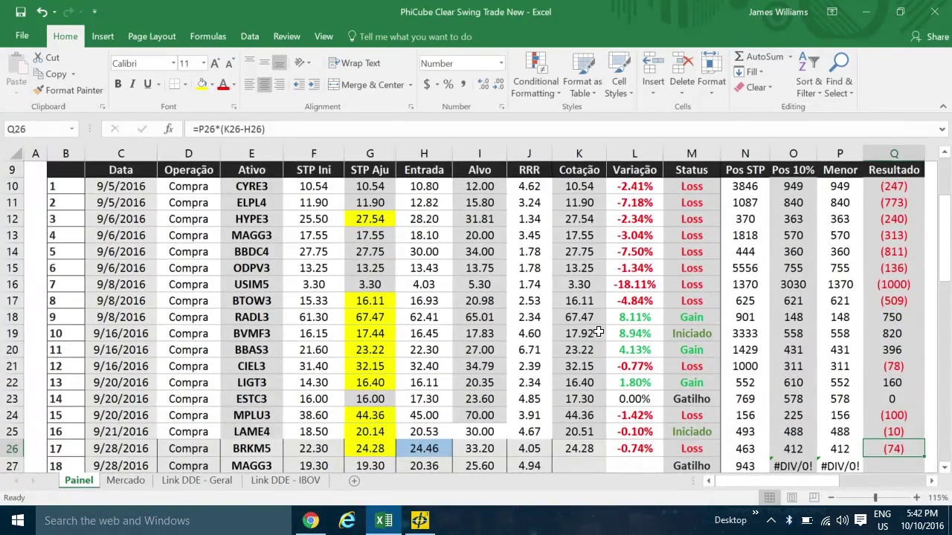
{"action": "scroll", "coordinate": [595, 329], "scroll_direction": "down", "scroll_amount": 2}
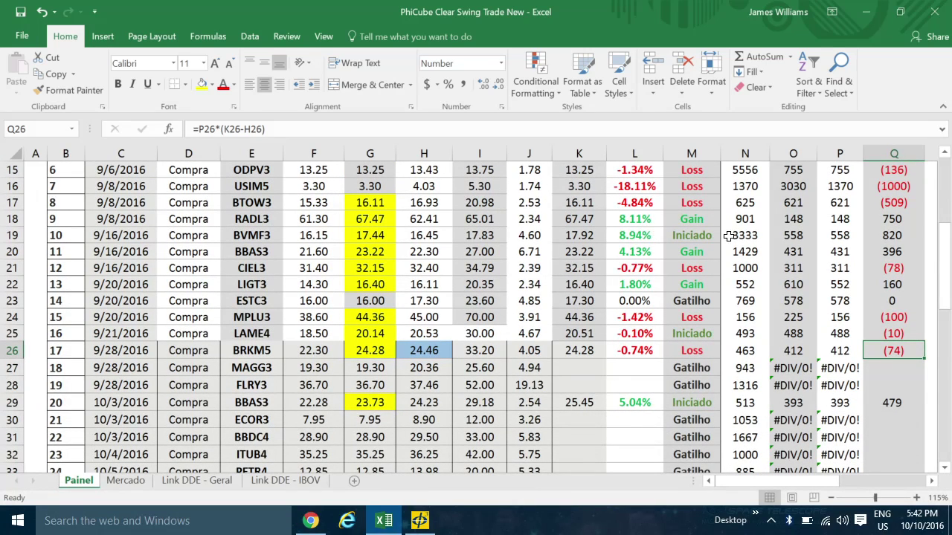
{"action": "scroll", "coordinate": [579, 352], "scroll_direction": "down", "scroll_amount": 1}
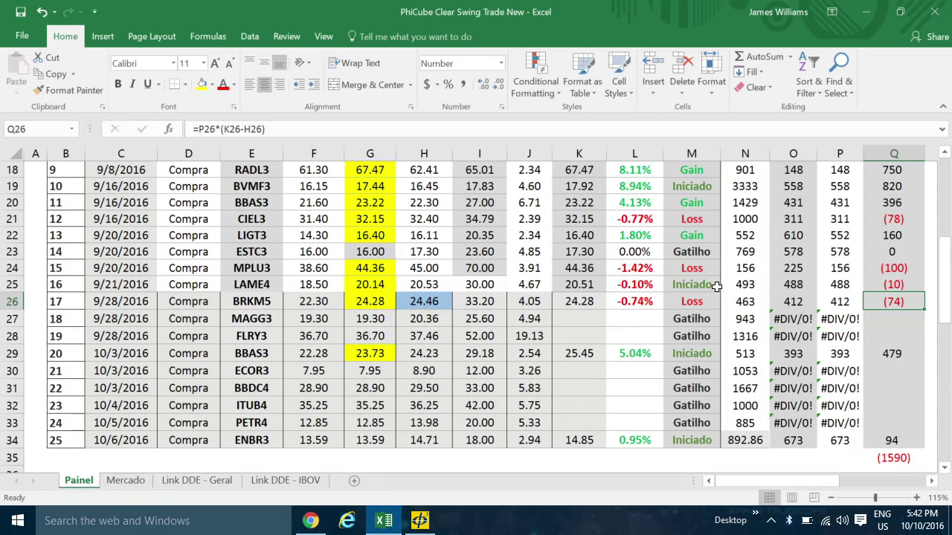
{"action": "scroll", "coordinate": [652, 340], "scroll_direction": "down", "scroll_amount": 1}
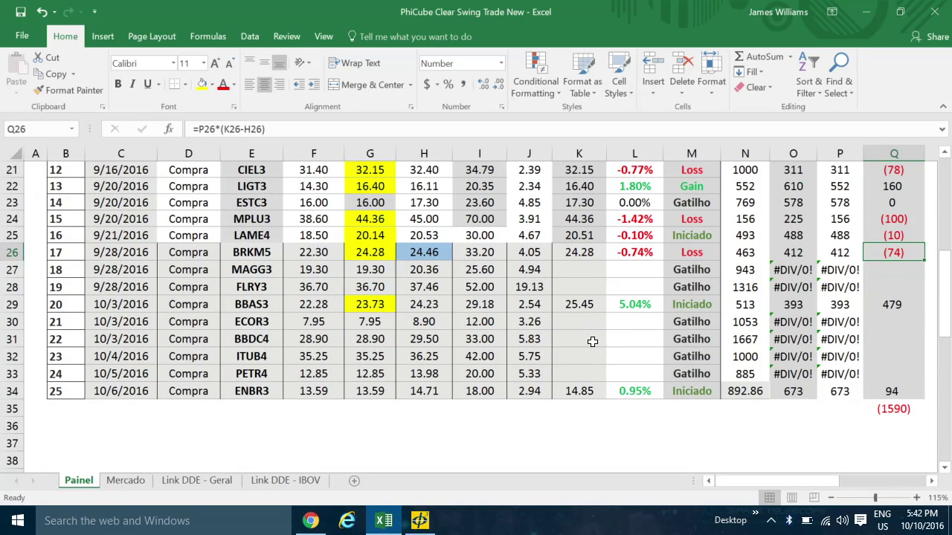
{"action": "scroll", "coordinate": [592, 342], "scroll_direction": "down", "scroll_amount": 1}
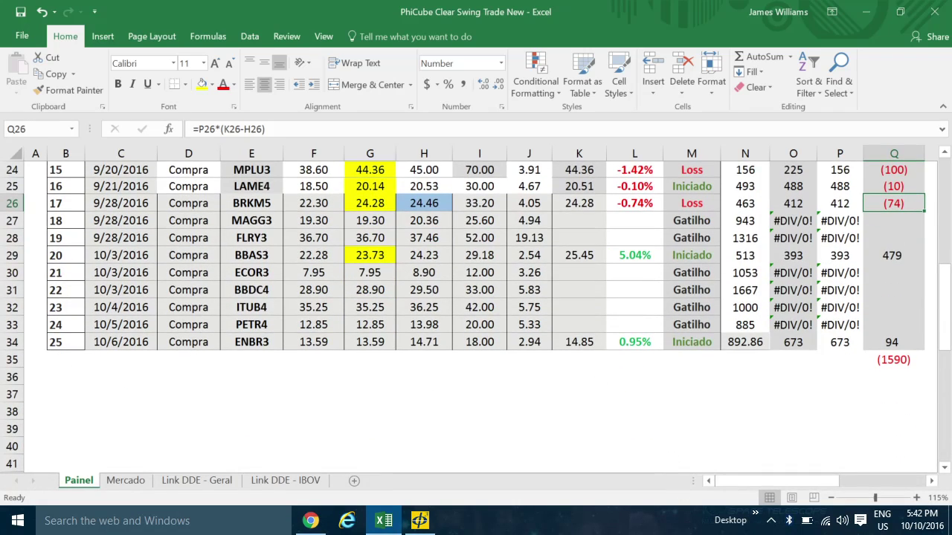
Select the Resultado column's total in Q35 and enlarge the sheet view to 160% to examine it.
{"action": "left_click", "coordinate": [889, 360]}
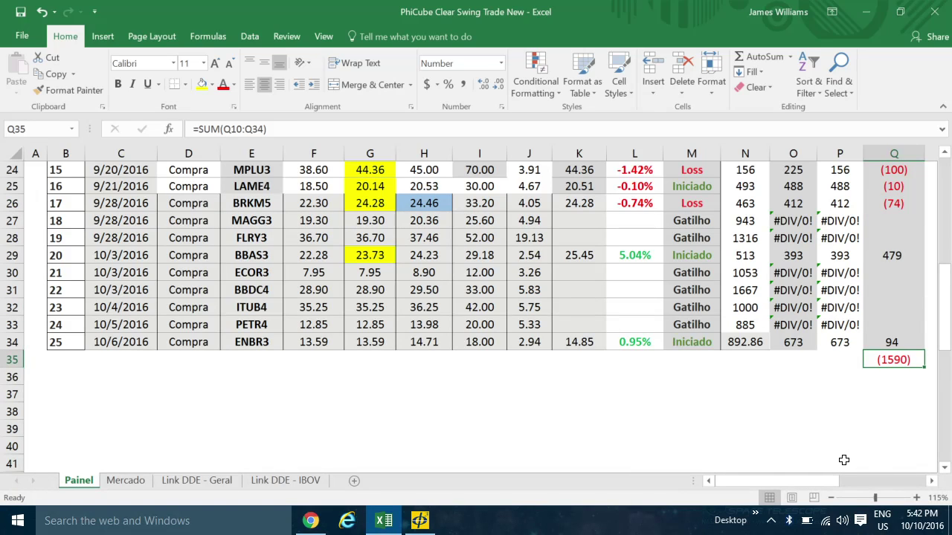
{"action": "scroll", "coordinate": [844, 461], "scroll_direction": "up", "scroll_amount": 2}
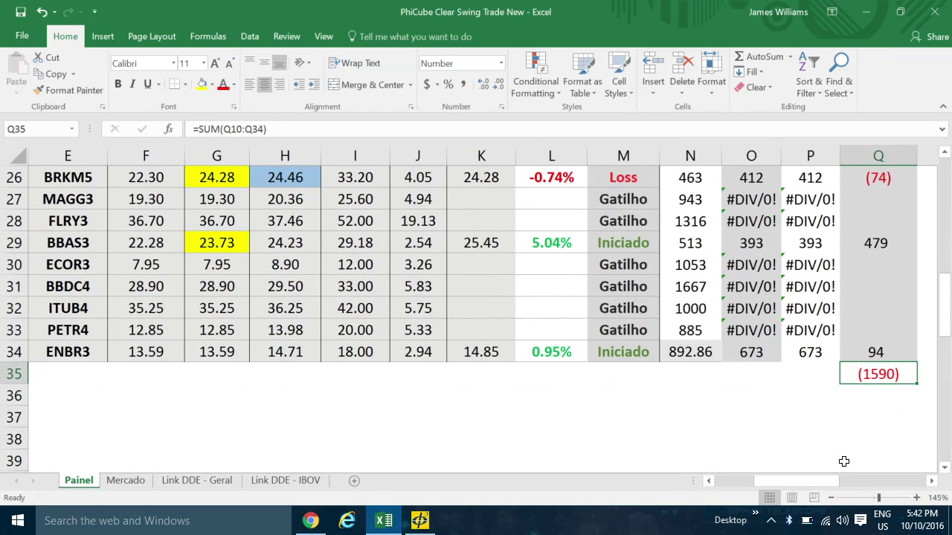
{"action": "scroll", "coordinate": [844, 462], "scroll_direction": "up", "scroll_amount": 1}
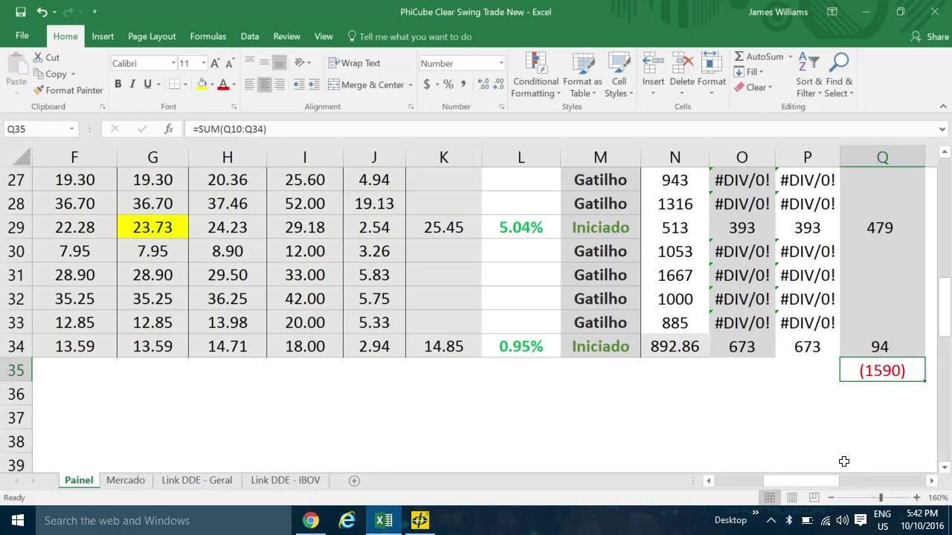
Reduce the sheet view to 130% and review the listed trades' adjusted stops, quotes, variations and statuses.
{"action": "left_click_drag", "start_coordinate": [944, 305], "coordinate": [948, 236]}
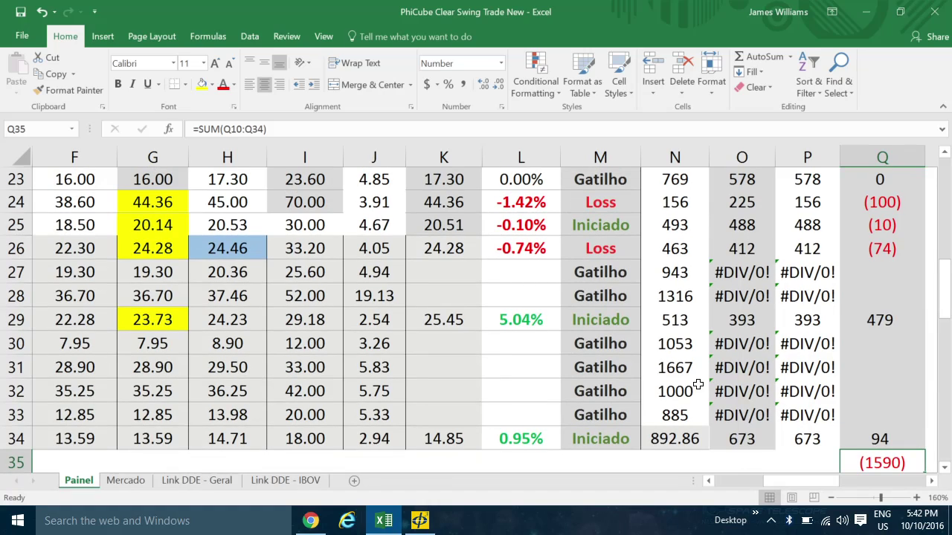
{"action": "scroll", "coordinate": [632, 375], "scroll_direction": "down", "scroll_amount": 3, "text": "ctrl"}
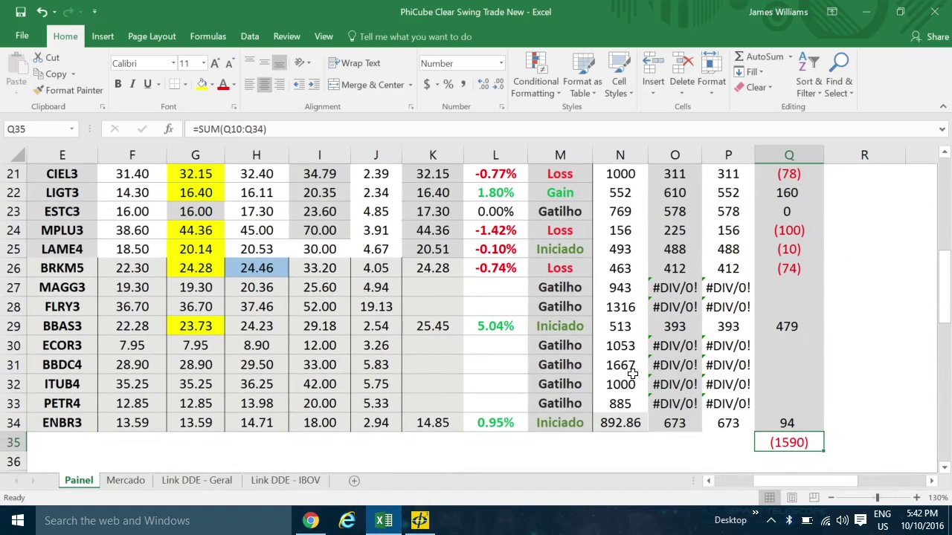
{"action": "left_click_drag", "start_coordinate": [776, 481], "coordinate": [736, 481]}
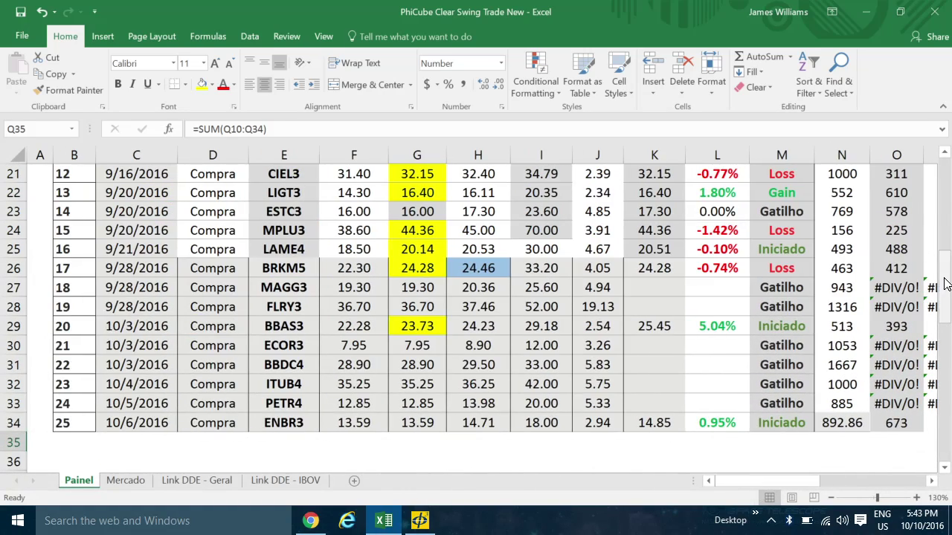
{"action": "left_click_drag", "start_coordinate": [946, 284], "coordinate": [949, 241]}
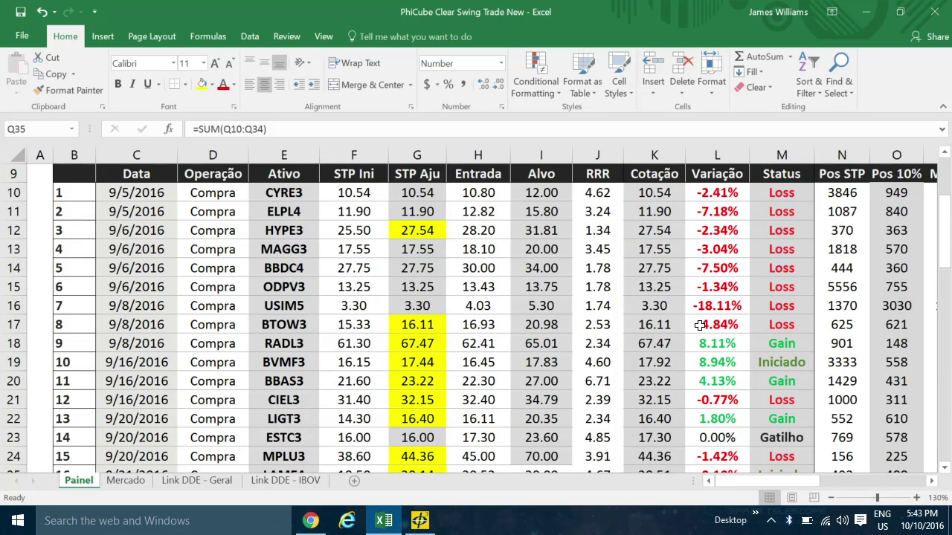
{"action": "scroll", "coordinate": [662, 322], "scroll_direction": "down", "scroll_amount": 3}
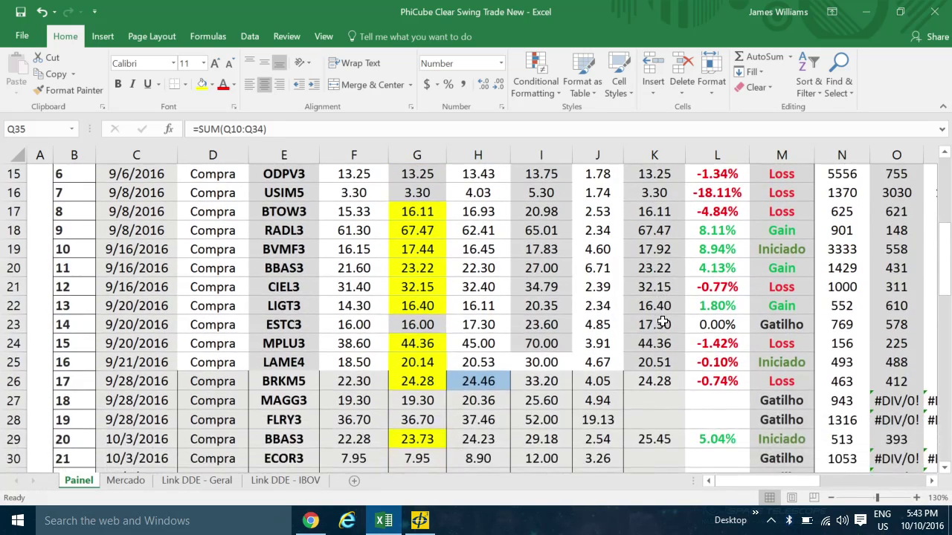
Review the Painel sheet's trades through ENBR3, their position sizes and the Resultado column from its total back up to CYRE3.
{"action": "scroll", "coordinate": [662, 322], "scroll_direction": "up", "scroll_amount": 1}
{"action": "scroll", "coordinate": [662, 322], "scroll_direction": "down", "scroll_amount": 4}
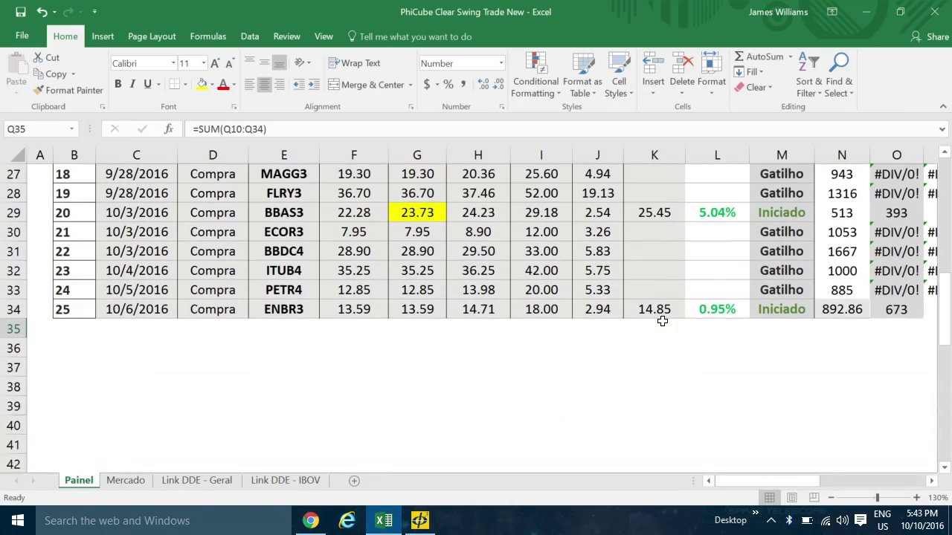
{"action": "left_click_drag", "start_coordinate": [793, 484], "coordinate": [816, 487]}
{"action": "scroll", "coordinate": [769, 409], "scroll_direction": "up", "scroll_amount": 2}
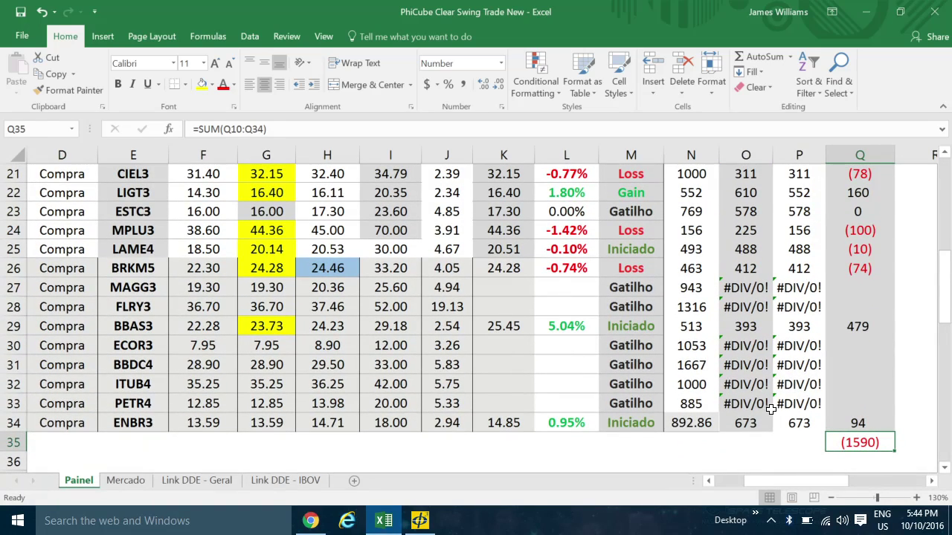
{"action": "scroll", "coordinate": [771, 409], "scroll_direction": "up", "scroll_amount": 7}
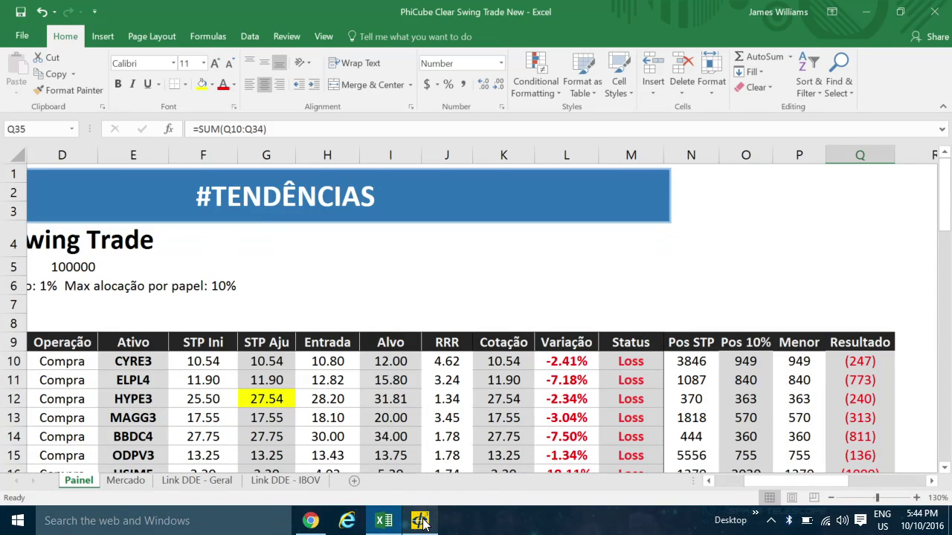
Switch to PhiCube and delete the slope indicator beneath the WDOFUT 60-minute chart.
{"action": "mouse_move", "coordinate": [421, 522]}
{"action": "left_click", "coordinate": [489, 457]}
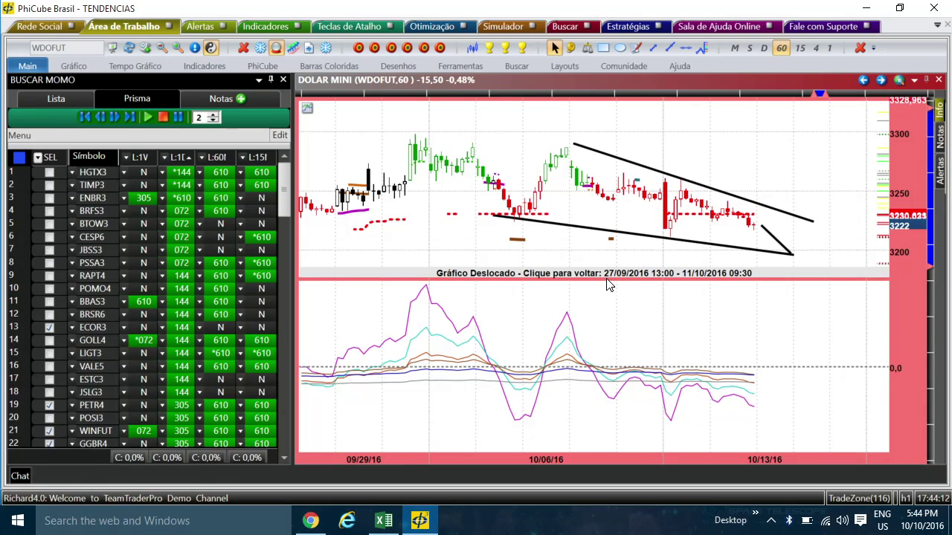
{"action": "right_click", "coordinate": [573, 334]}
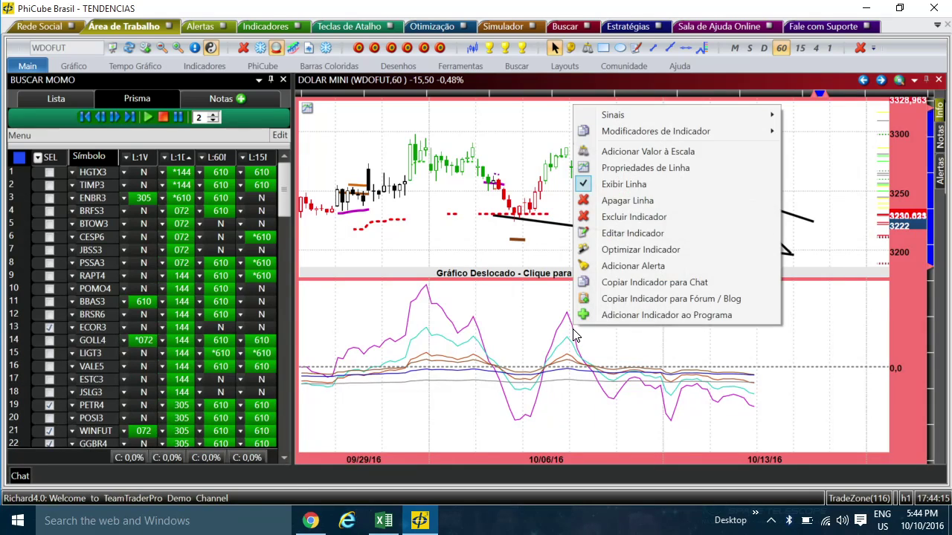
{"action": "left_click", "coordinate": [654, 216]}
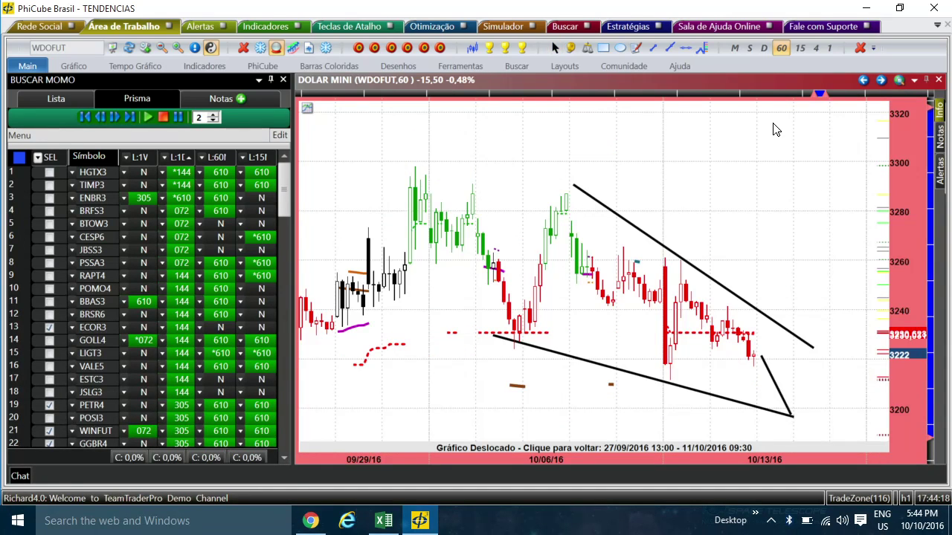
Sort the Prisma list by the weekly L:1V signal and examine which symbols have buy, sell or neutral readings.
{"action": "left_click", "coordinate": [139, 157]}
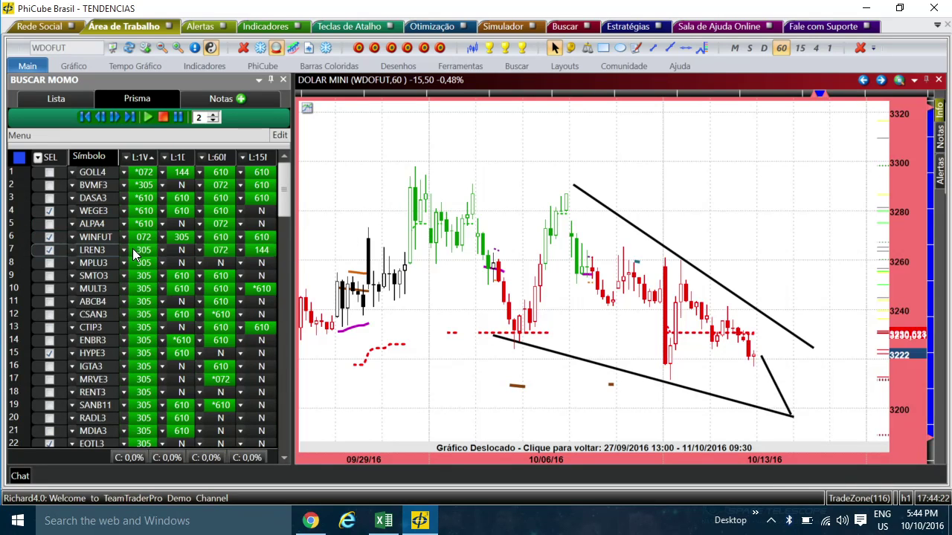
{"action": "scroll", "coordinate": [132, 250], "scroll_direction": "down", "scroll_amount": 3}
{"action": "scroll", "coordinate": [130, 255], "scroll_direction": "down", "scroll_amount": 3}
{"action": "scroll", "coordinate": [128, 259], "scroll_direction": "up", "scroll_amount": 6}
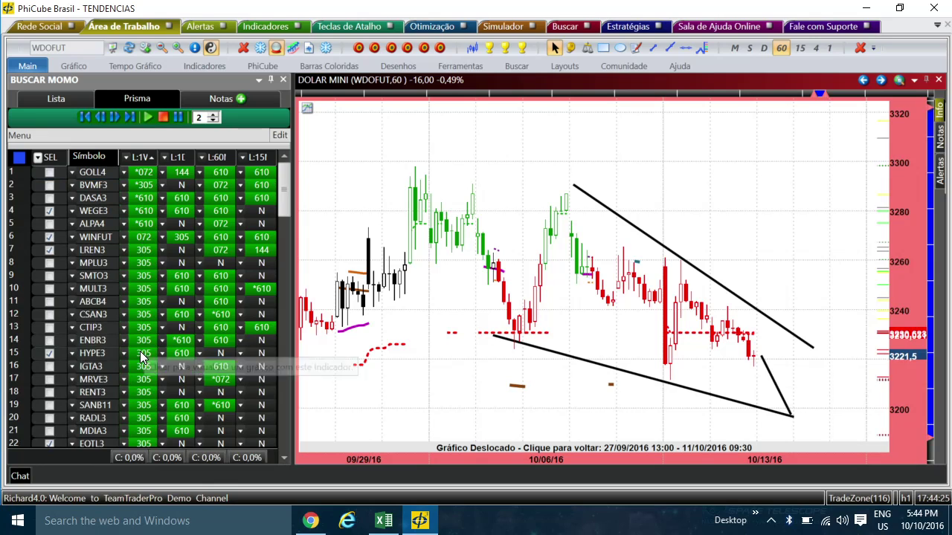
{"action": "scroll", "coordinate": [142, 357], "scroll_direction": "down", "scroll_amount": 2}
{"action": "scroll", "coordinate": [143, 365], "scroll_direction": "down", "scroll_amount": 1}
{"action": "scroll", "coordinate": [145, 401], "scroll_direction": "down", "scroll_amount": 1}
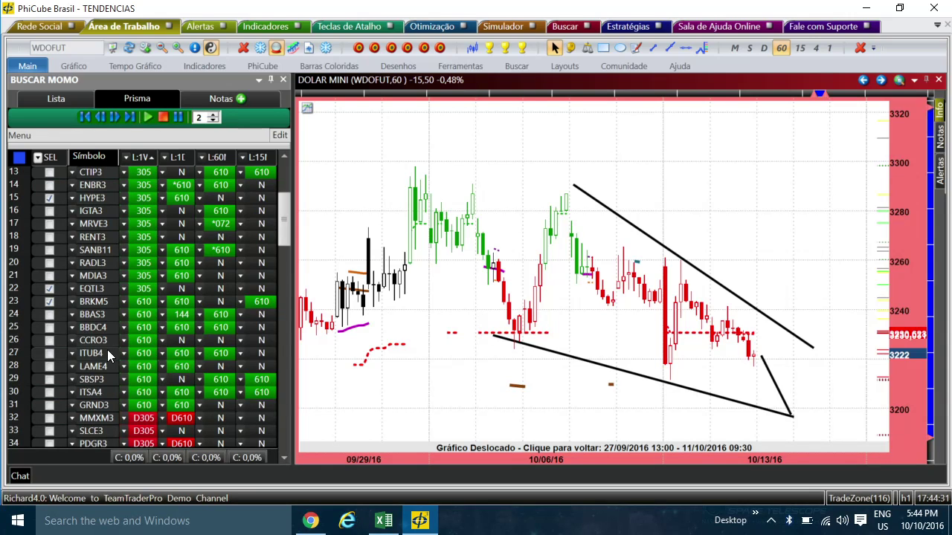
{"action": "scroll", "coordinate": [140, 339], "scroll_direction": "down", "scroll_amount": 1}
{"action": "scroll", "coordinate": [139, 340], "scroll_direction": "down", "scroll_amount": 1}
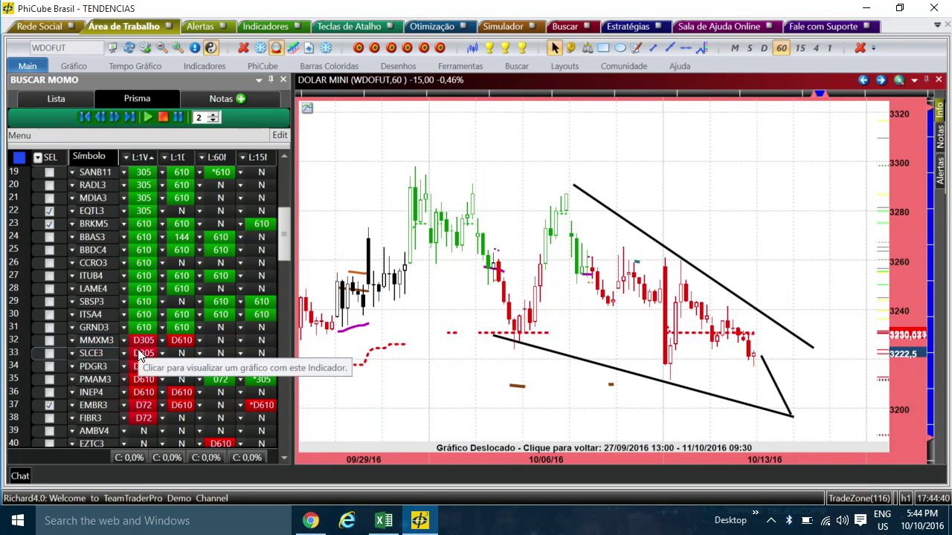
{"action": "scroll", "coordinate": [140, 355], "scroll_direction": "up", "scroll_amount": 4}
{"action": "scroll", "coordinate": [139, 355], "scroll_direction": "up", "scroll_amount": 2}
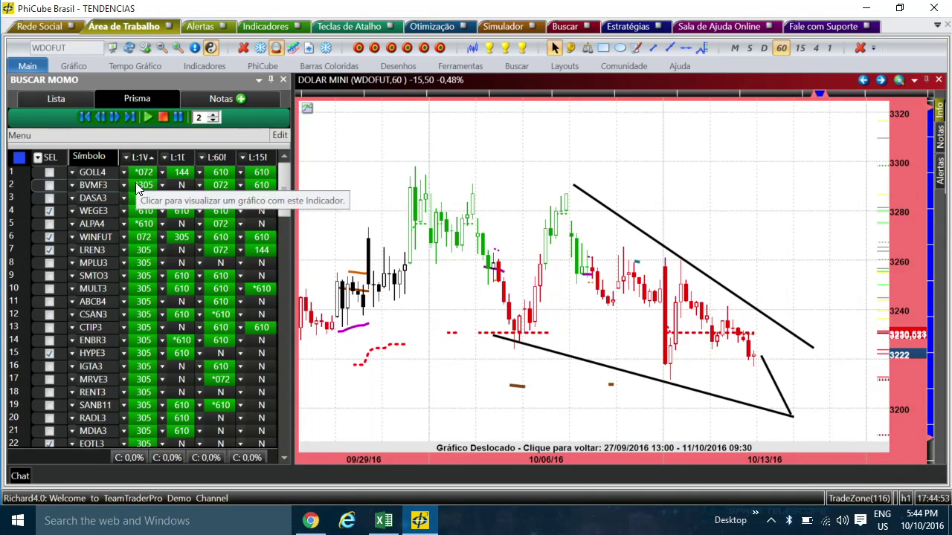
Sort the Prisma list by the daily L:1D signal and review its buy and sell symbols.
{"action": "left_click", "coordinate": [179, 158]}
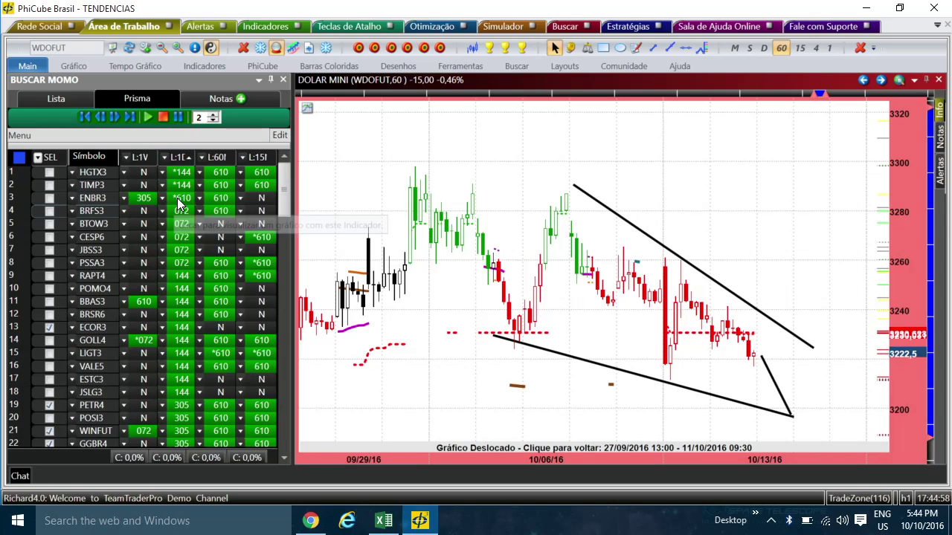
{"action": "scroll", "coordinate": [179, 204], "scroll_direction": "down", "scroll_amount": 2}
{"action": "scroll", "coordinate": [178, 208], "scroll_direction": "down", "scroll_amount": 6}
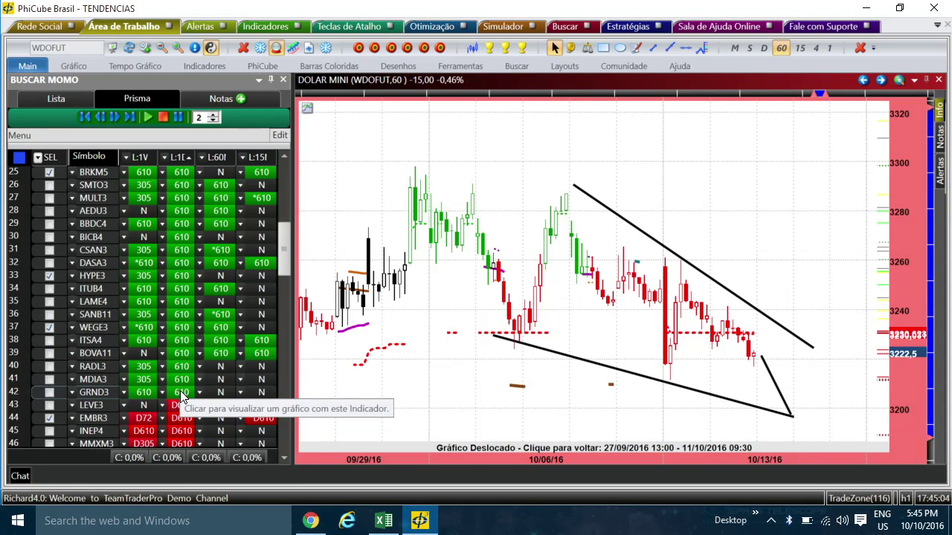
{"action": "scroll", "coordinate": [180, 397], "scroll_direction": "down", "scroll_amount": 2}
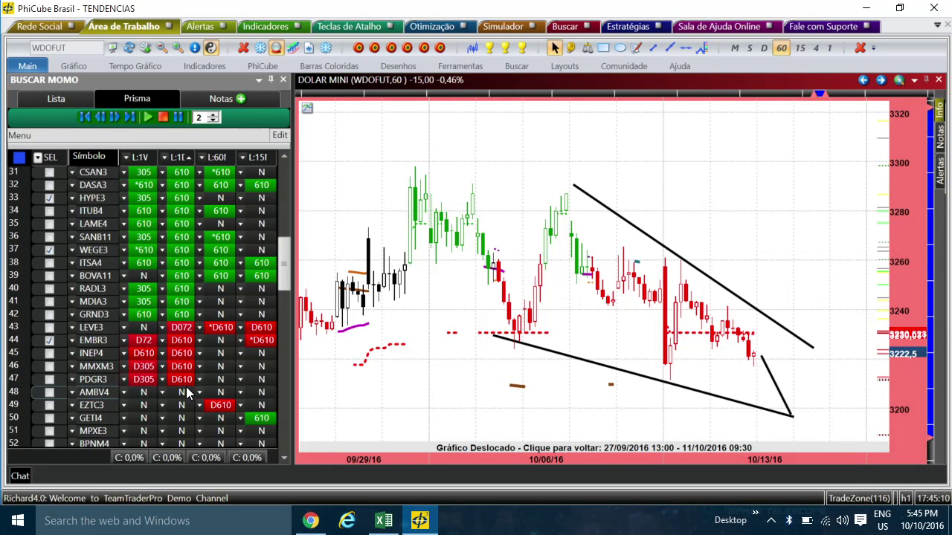
{"action": "scroll", "coordinate": [188, 394], "scroll_direction": "up", "scroll_amount": 10}
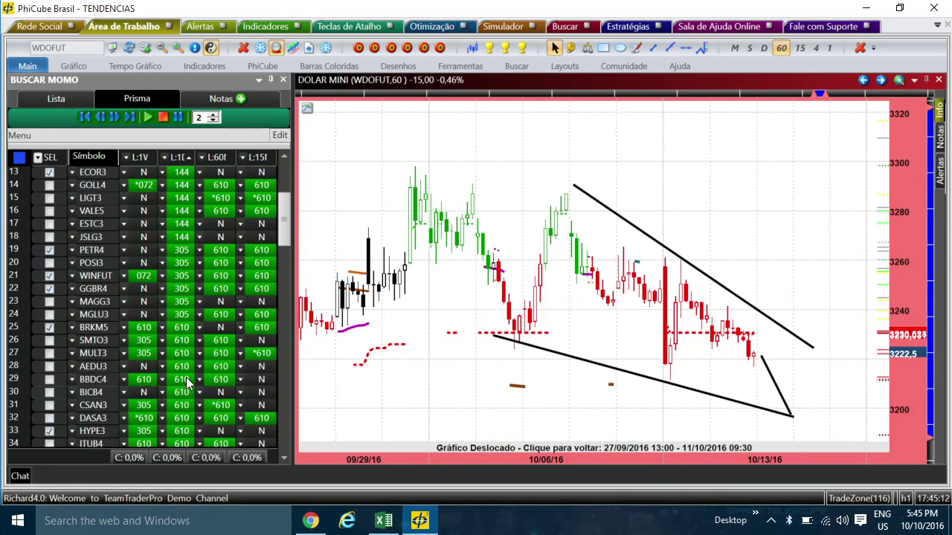
Sort the Prisma list by the 60-minute signal and review its buy and sell symbols.
{"action": "left_click", "coordinate": [217, 157]}
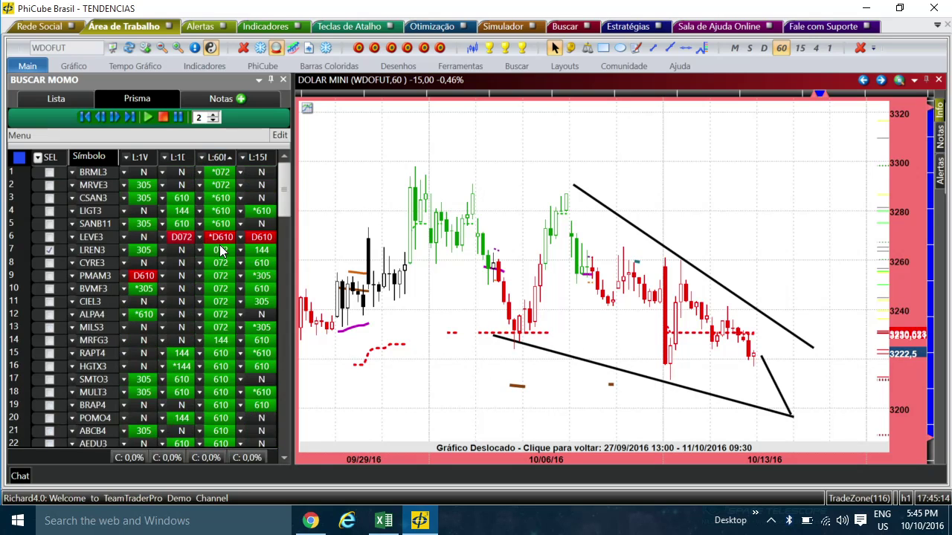
{"action": "scroll", "coordinate": [224, 273], "scroll_direction": "down", "scroll_amount": 3}
{"action": "scroll", "coordinate": [224, 273], "scroll_direction": "down", "scroll_amount": 6}
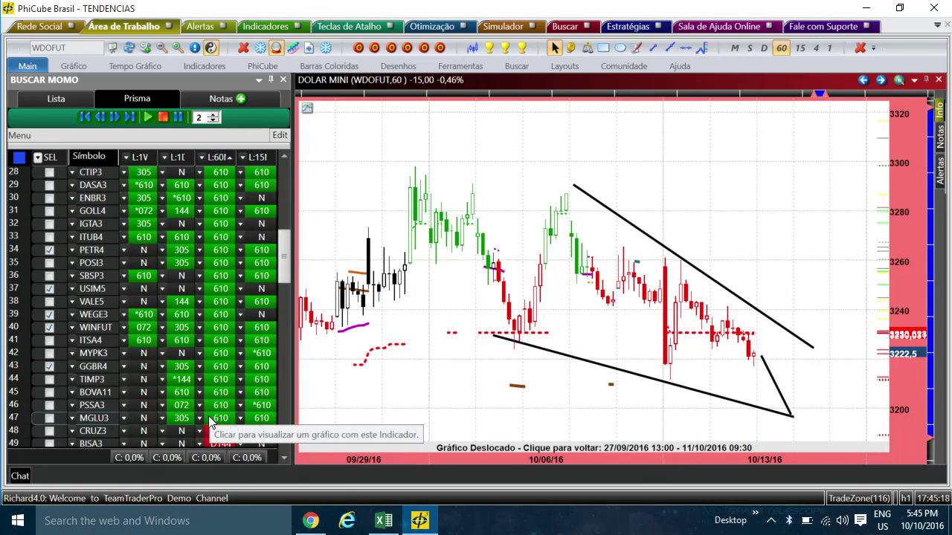
{"action": "scroll", "coordinate": [212, 424], "scroll_direction": "down", "scroll_amount": 3}
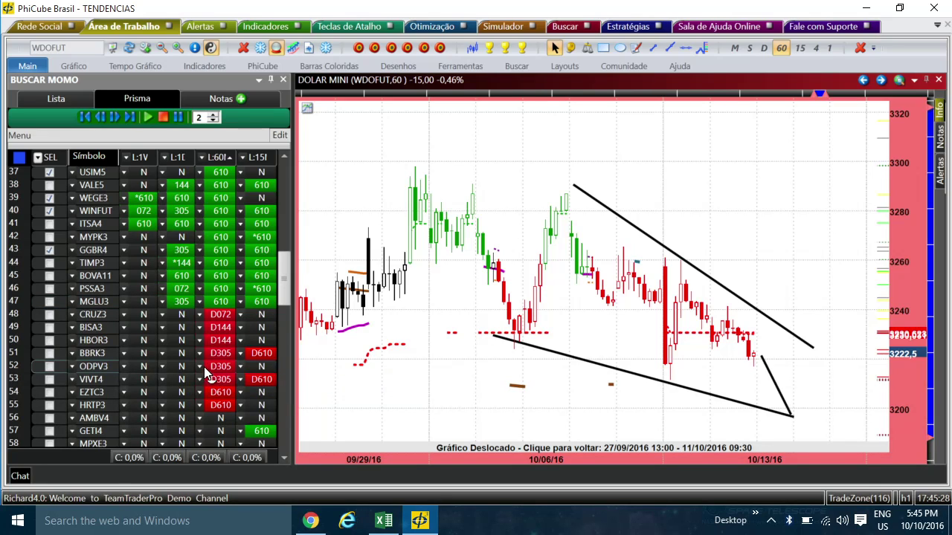
{"action": "scroll", "coordinate": [281, 261], "scroll_direction": "up", "scroll_amount": 1}
{"action": "scroll", "coordinate": [282, 260], "scroll_direction": "up", "scroll_amount": 10}
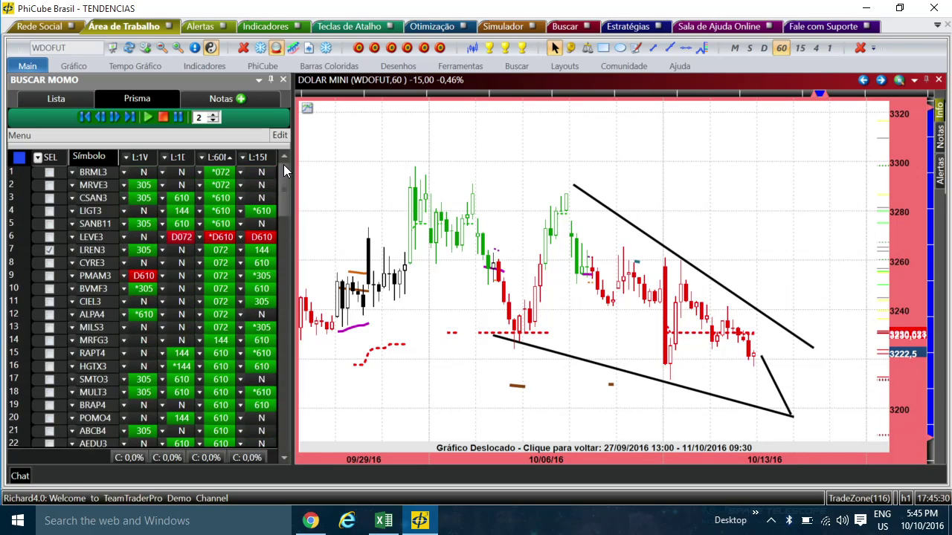
Sort the Prisma list by the 15-minute signal and look through its buy and sell symbols.
{"action": "scroll", "coordinate": [275, 275], "scroll_direction": "down", "scroll_amount": 2}
{"action": "scroll", "coordinate": [273, 281], "scroll_direction": "down", "scroll_amount": 5}
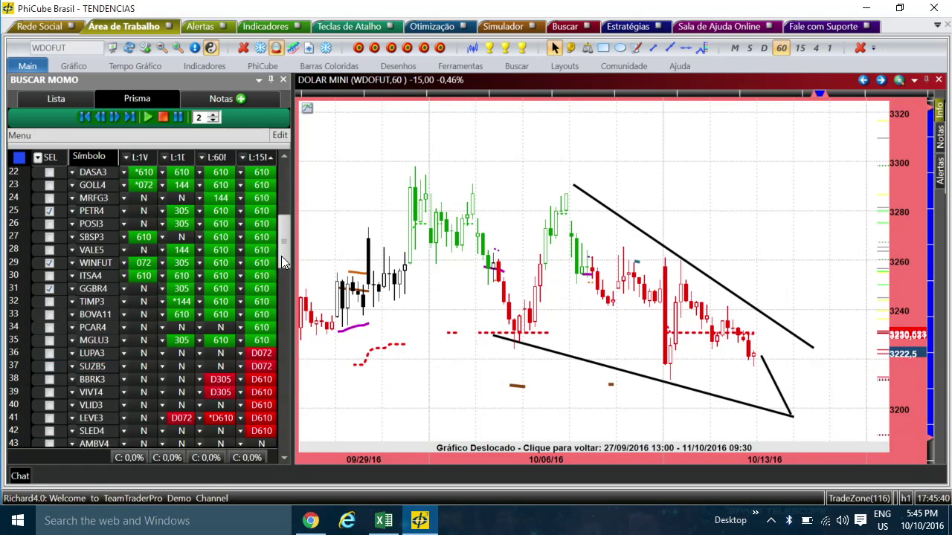
{"action": "left_click_drag", "start_coordinate": [286, 240], "coordinate": [289, 187]}
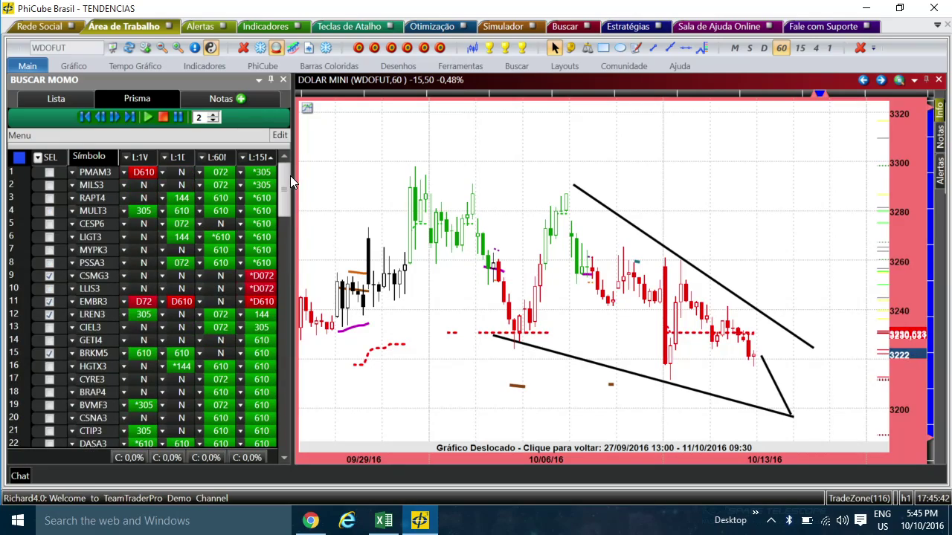
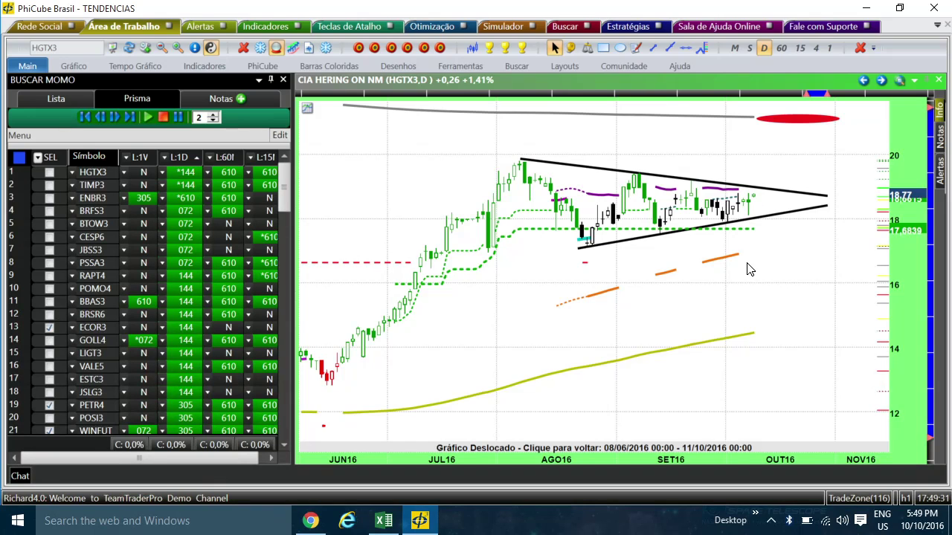
Enlarge the latest candles on HGTX3's daily chart and read the price data of the 05/10/2016 candle.
{"action": "scroll", "coordinate": [768, 303], "scroll_direction": "up", "scroll_amount": 2}
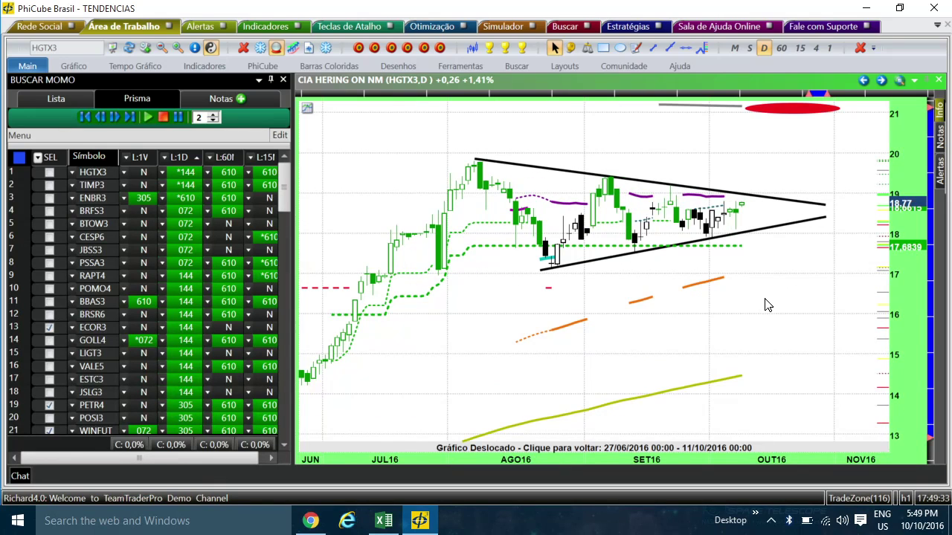
{"action": "scroll", "coordinate": [768, 303], "scroll_direction": "up", "scroll_amount": 1}
{"action": "left_click", "coordinate": [718, 330]}
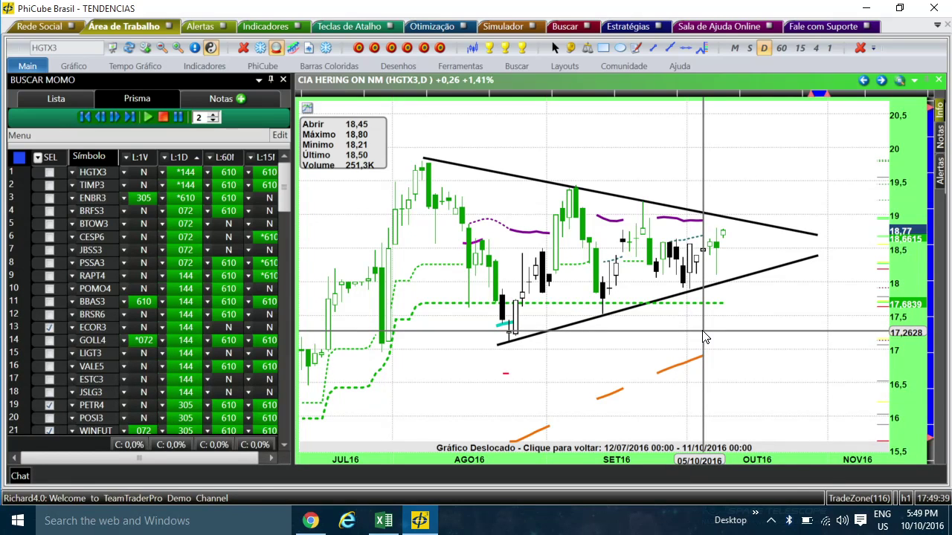
{"action": "left_click", "coordinate": [705, 337]}
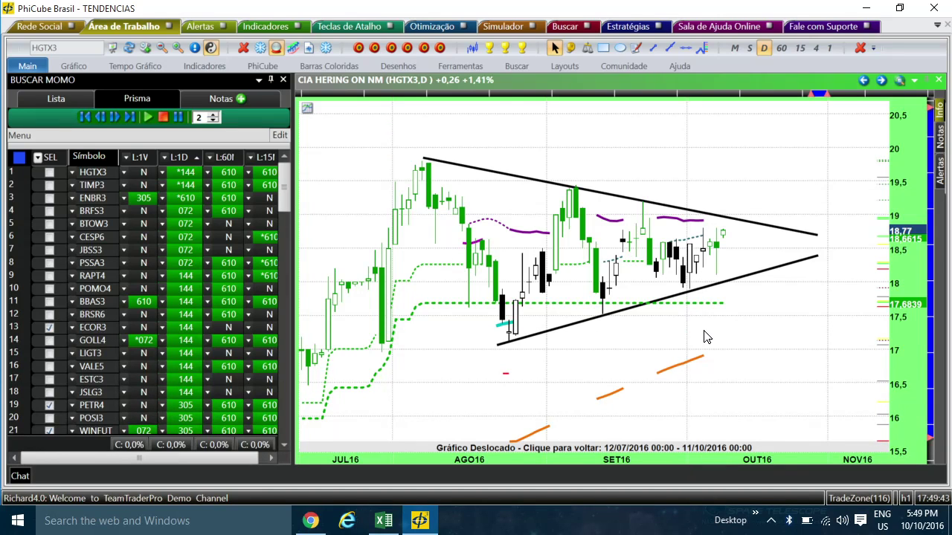
Draw a green upward triangle below HGTX3's 03/10/2016 candle, check that candle's prices and compress the price scale.
{"action": "left_click_drag", "start_coordinate": [676, 334], "coordinate": [704, 296]}
{"action": "left_click", "coordinate": [692, 177]}
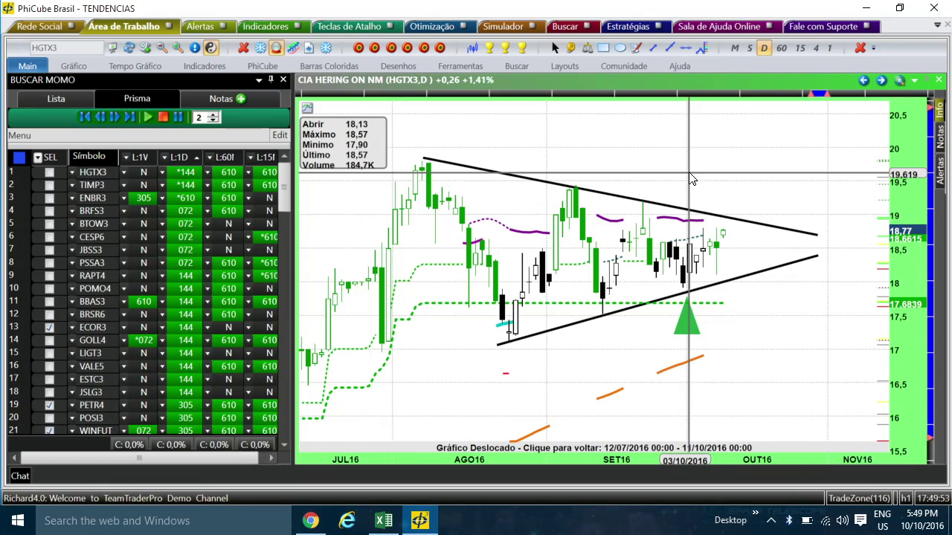
{"action": "key", "text": "Escape"}
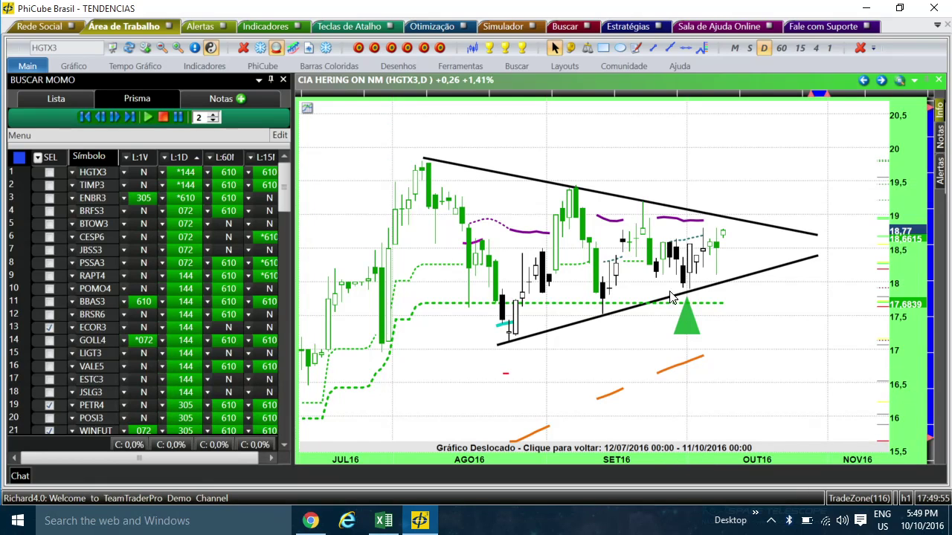
{"action": "left_click_drag", "start_coordinate": [906, 150], "coordinate": [864, 125]}
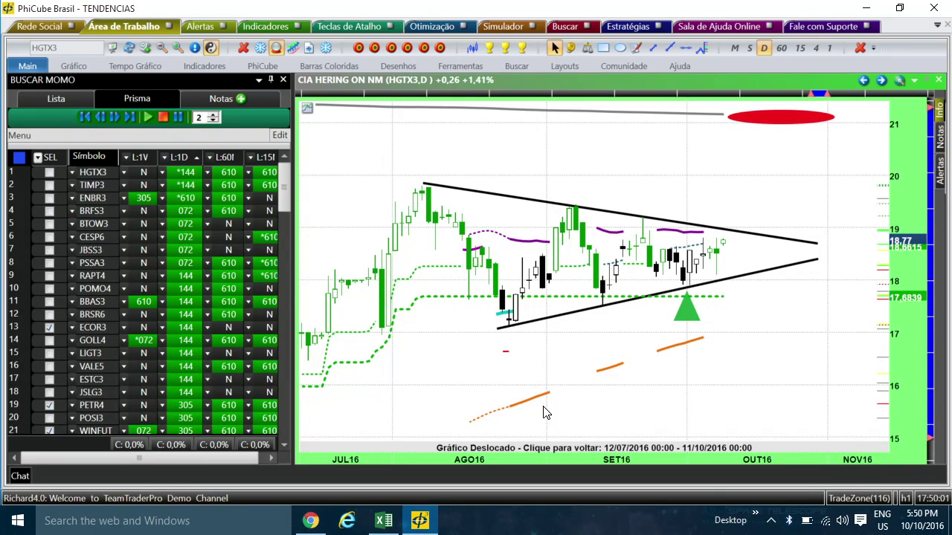
Switch to the PhiCube Clear Swing Trade New workbook and replace the ticker in cell E33 of Painel with HGTX3.
{"action": "mouse_move", "coordinate": [383, 525]}
{"action": "left_click", "coordinate": [384, 520]}
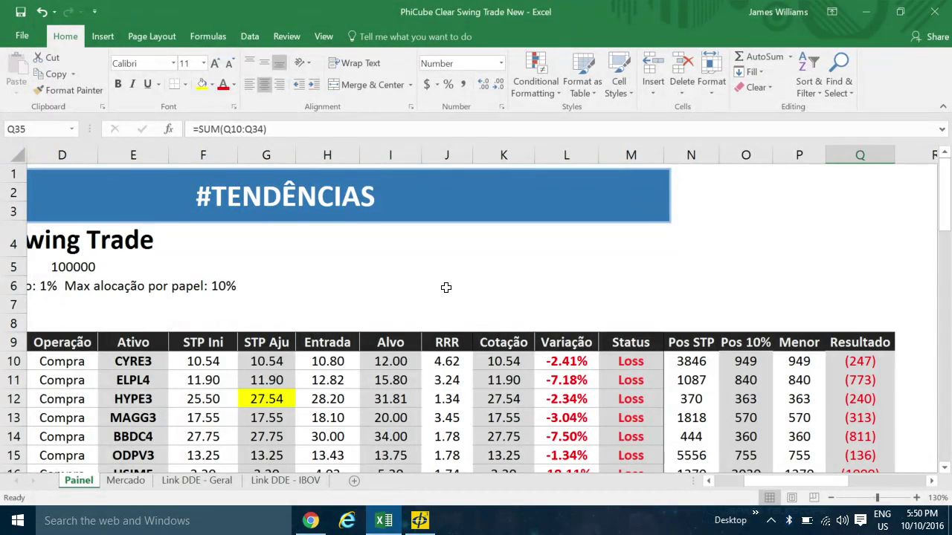
{"action": "scroll", "coordinate": [447, 286], "scroll_direction": "down", "scroll_amount": 1}
{"action": "scroll", "coordinate": [447, 286], "scroll_direction": "down", "scroll_amount": 6}
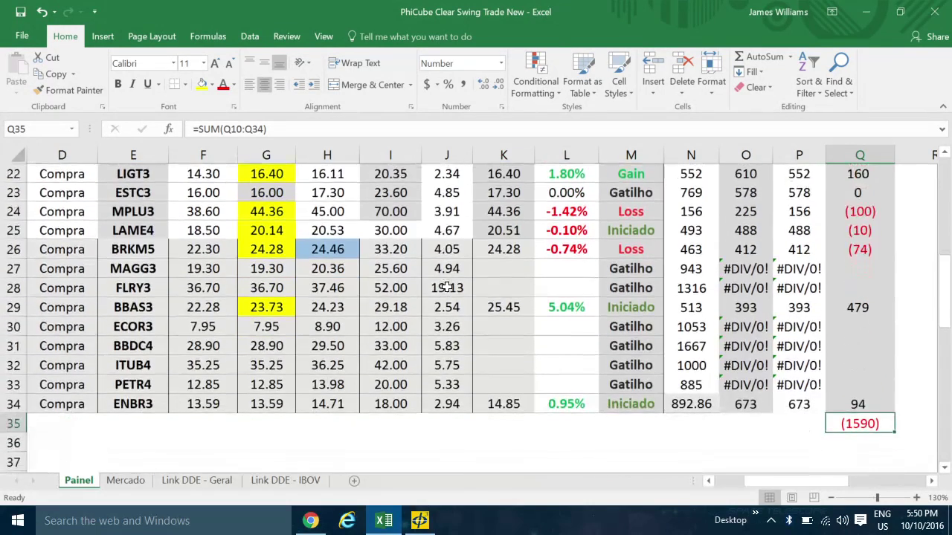
{"action": "left_click", "coordinate": [139, 424]}
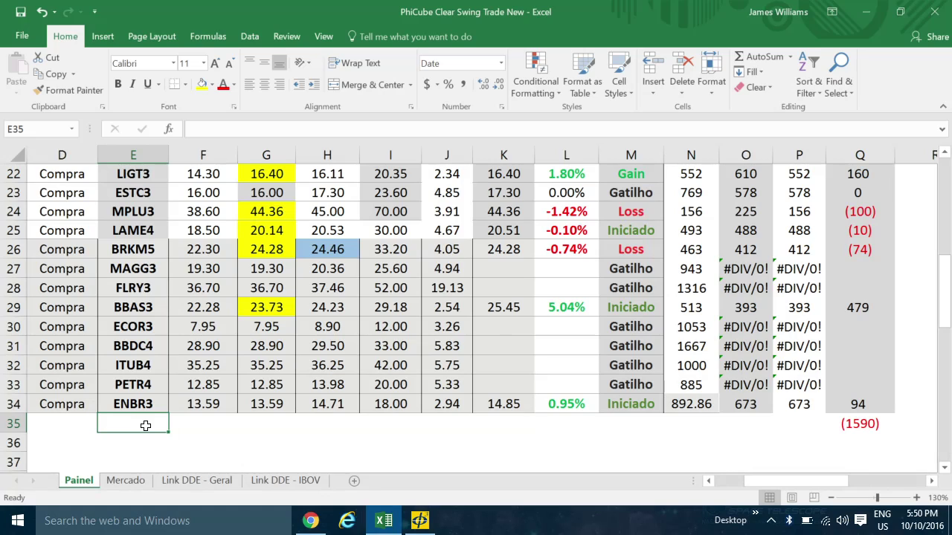
{"action": "left_click", "coordinate": [144, 386]}
{"action": "type", "text": "hYPE3"}
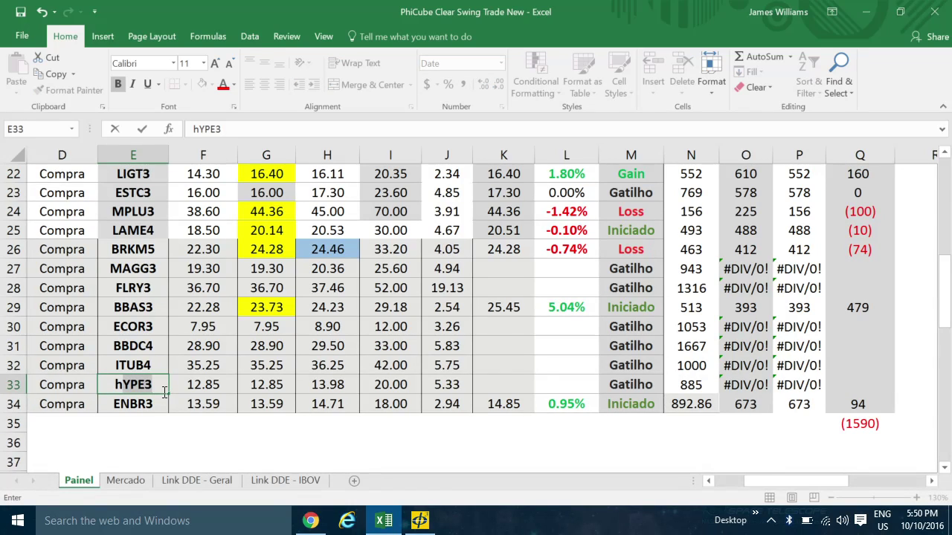
{"action": "key", "text": "BackSpace"}
{"action": "key", "text": "BackSpace"}
{"action": "key", "text": "BackSpace"}
{"action": "key", "text": "BackSpace"}
{"action": "type", "text": "gtx"}
{"action": "key", "text": "BackSpace"}
{"action": "key", "text": "BackSpace"}
{"action": "key", "text": "BackSpace"}
{"action": "key", "text": "BackSpace"}
{"action": "type", "text": "HGTX3"}
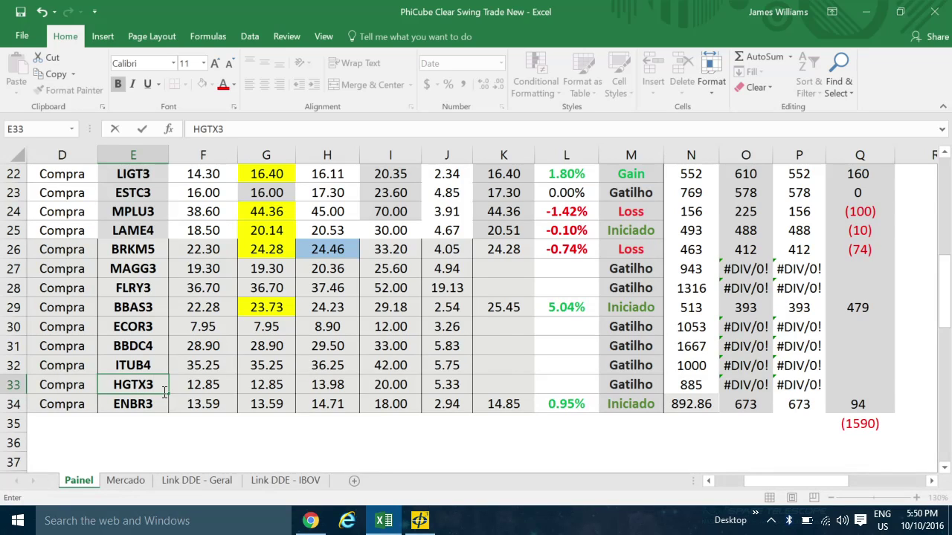
Switch to PhiCube and read the prices of HGTX3's 03/10/2016 and 05/10/2016 daily candles.
{"action": "left_click", "coordinate": [213, 386]}
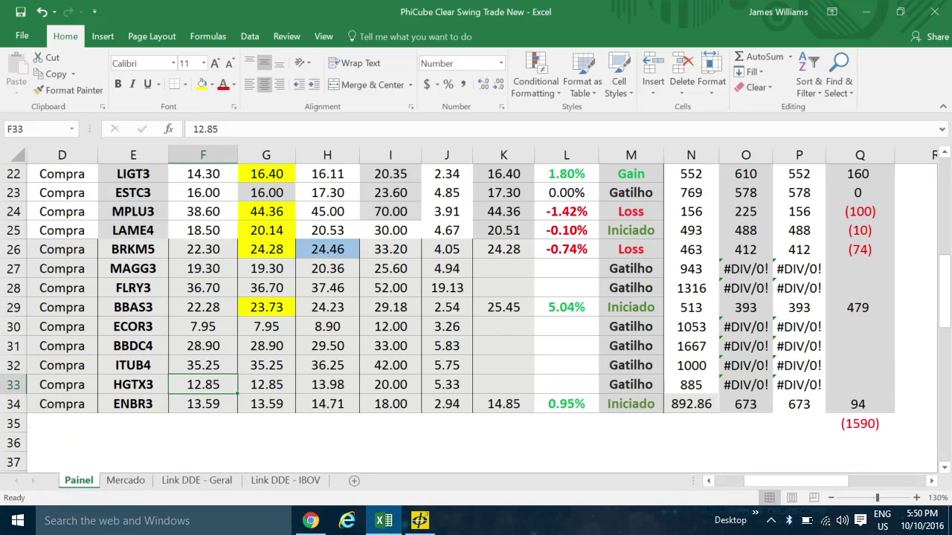
{"action": "left_click", "coordinate": [421, 522]}
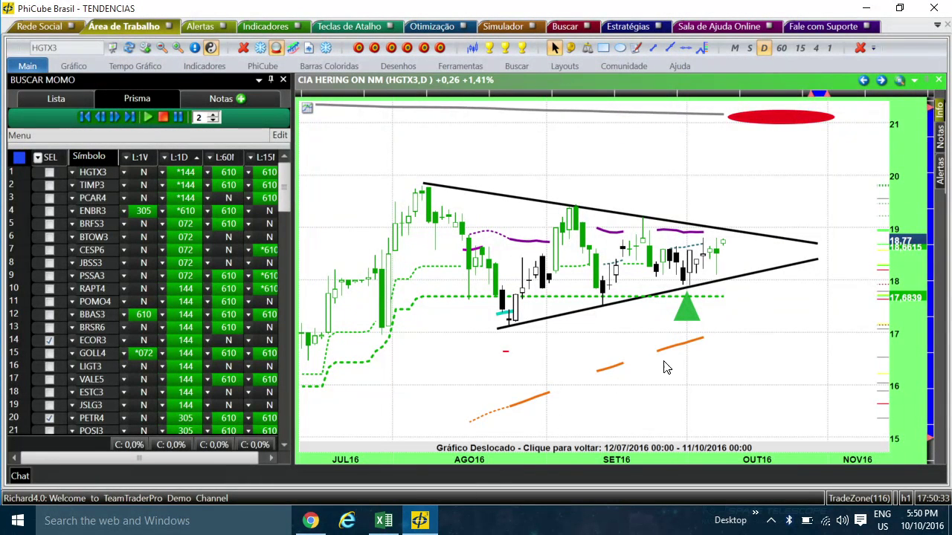
{"action": "left_click", "coordinate": [690, 361]}
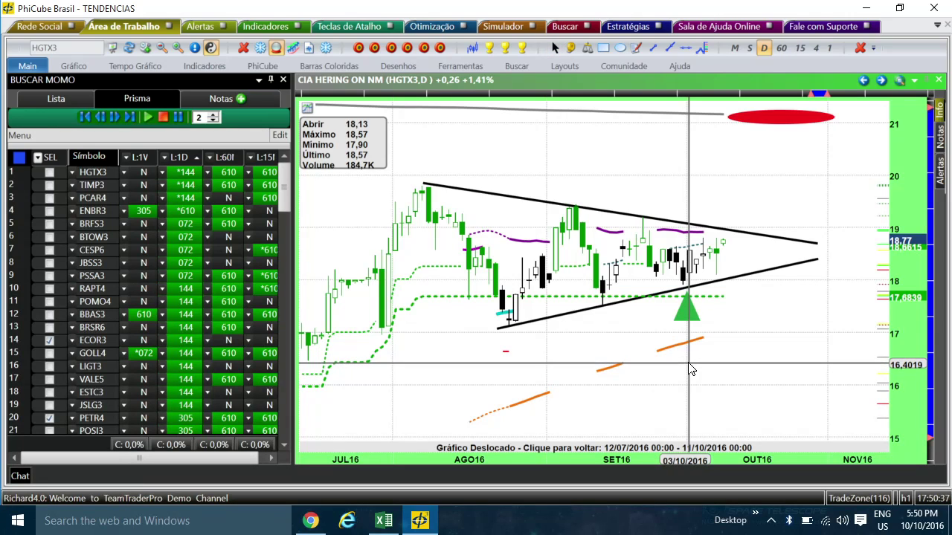
{"action": "left_click", "coordinate": [700, 320]}
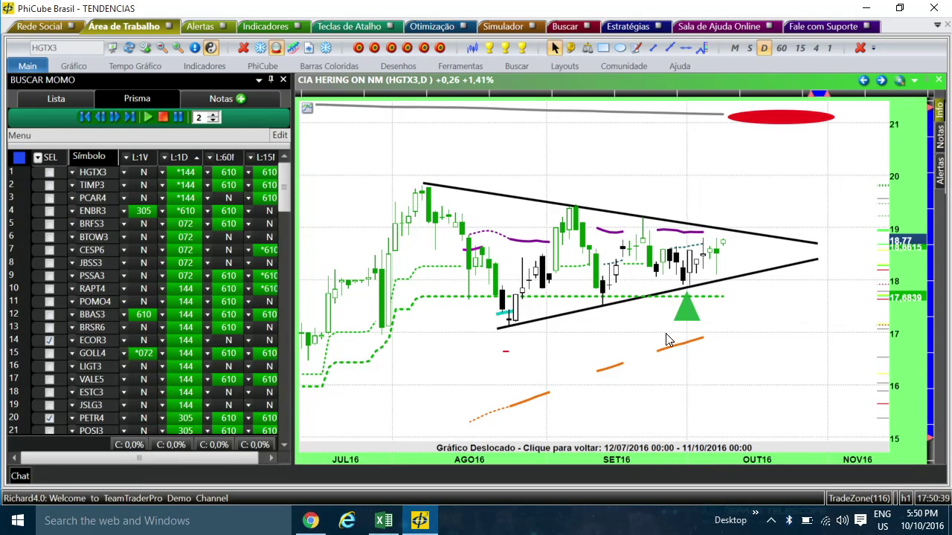
{"action": "left_click", "coordinate": [714, 206]}
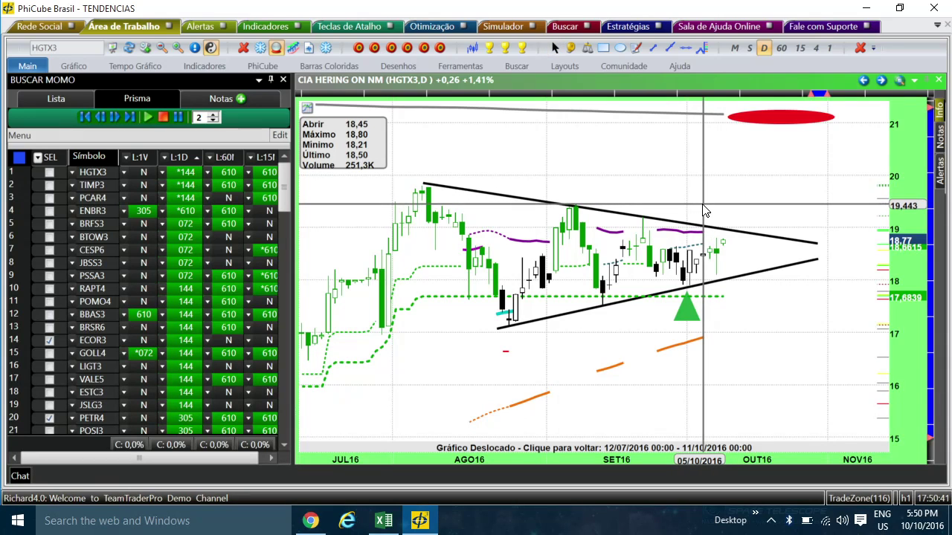
Switch back to the Excel workbook and, in the HGTX3 row, set G33 and H33 to 17.88 and I33 to 18.81.
{"action": "left_click", "coordinate": [383, 522]}
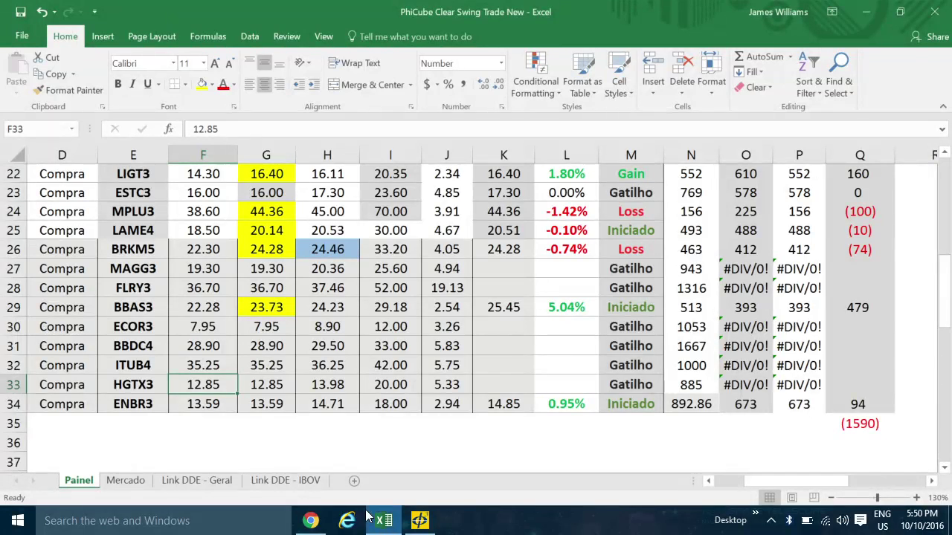
{"action": "left_click", "coordinate": [275, 386]}
{"action": "type", "text": "1"}
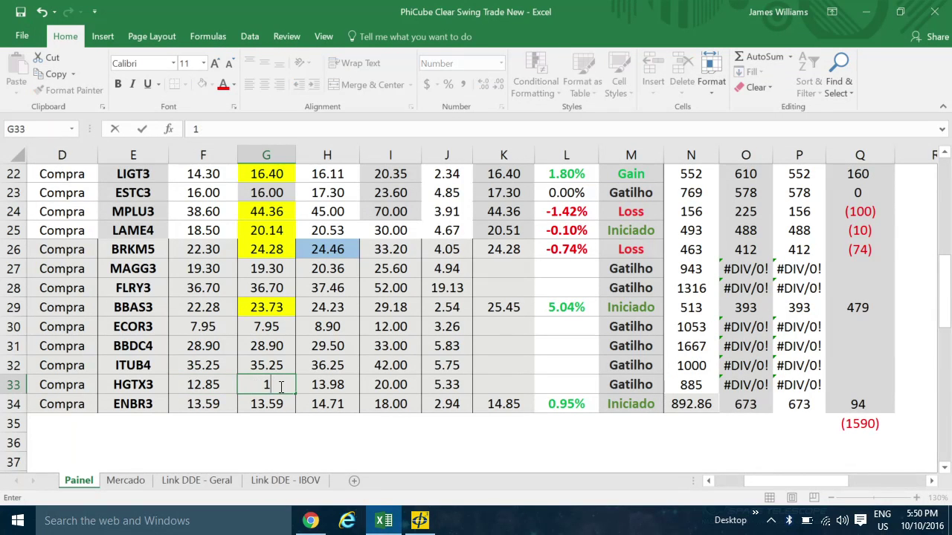
{"action": "type", "text": "7.88"}
{"action": "key", "text": "Tab"}
{"action": "type", "text": "17.88"}
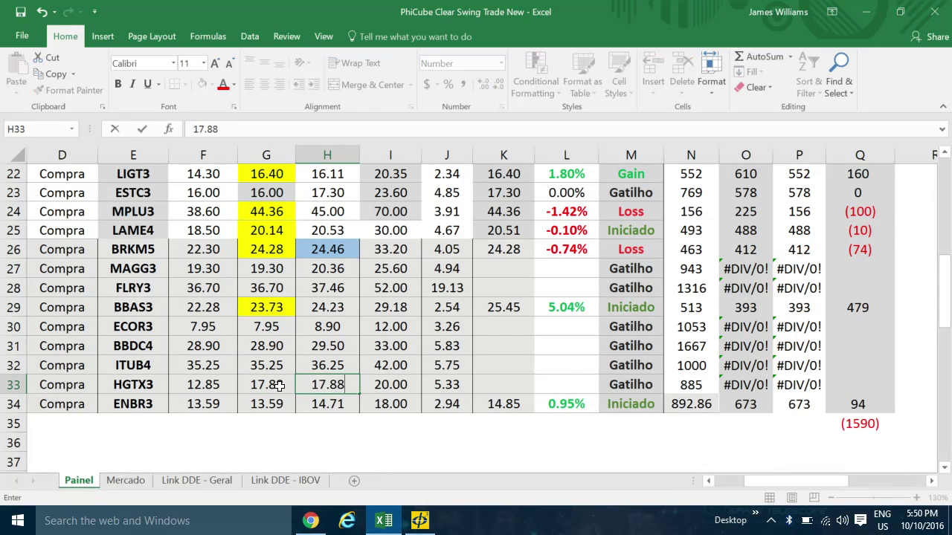
{"action": "key", "text": "Tab"}
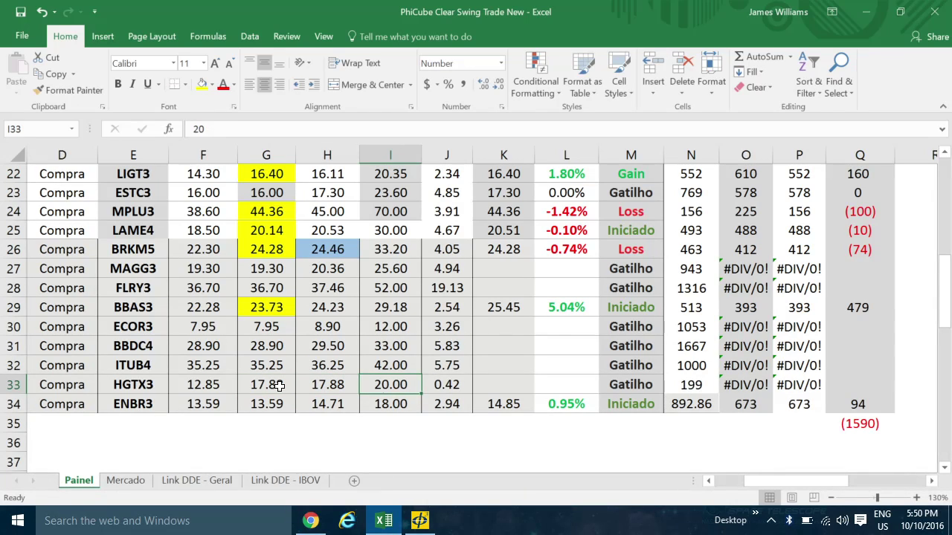
{"action": "type", "text": "18.81"}
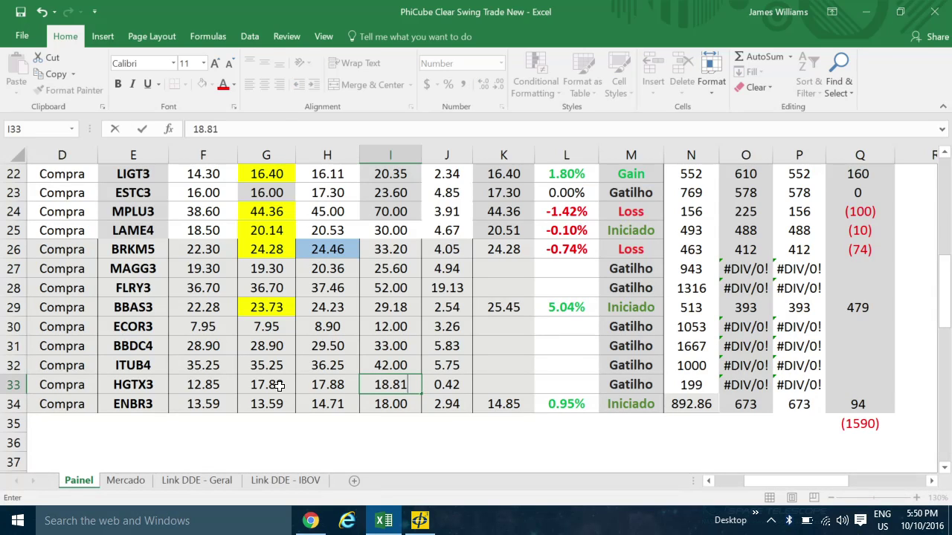
{"action": "key", "text": "Tab"}
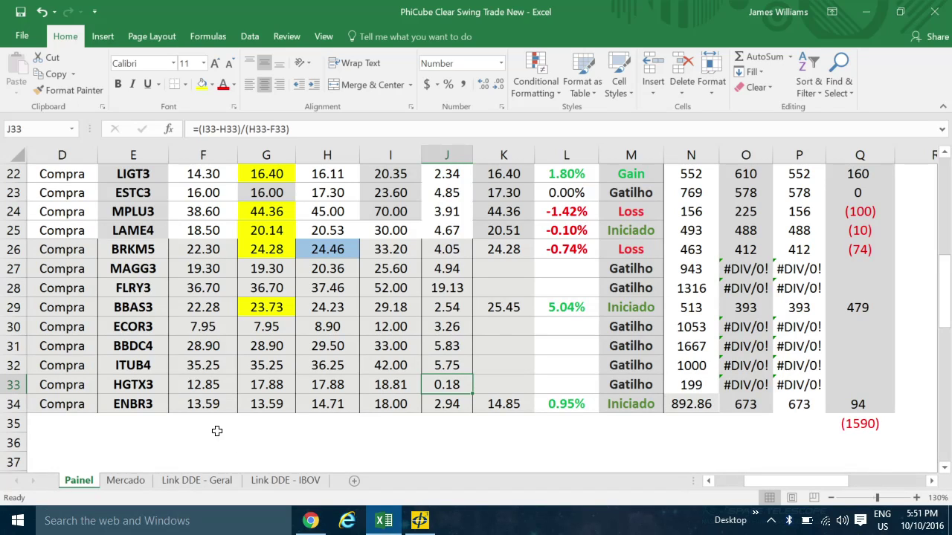
Set cell F33 in the HGTX3 row to 17.88, using a point as the decimal separator.
{"action": "left_click", "coordinate": [214, 388]}
{"action": "type", "text": "17,88"}
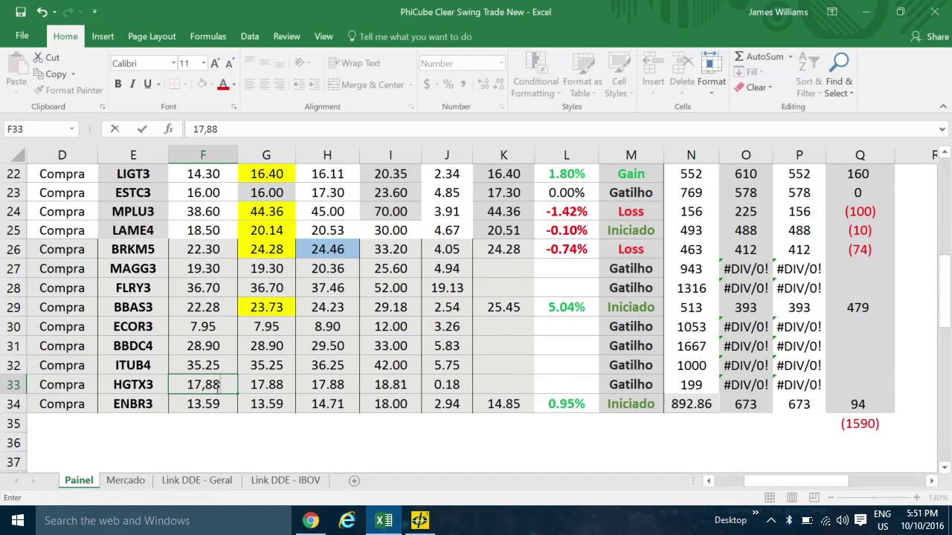
{"action": "key", "text": "BackSpace"}
{"action": "key", "text": "BackSpace"}
{"action": "key", "text": "BackSpace"}
{"action": "type", "text": ".88"}
Replace the value in cell H33 of the HGTX3 row with 18.21.
{"action": "left_click", "coordinate": [335, 384]}
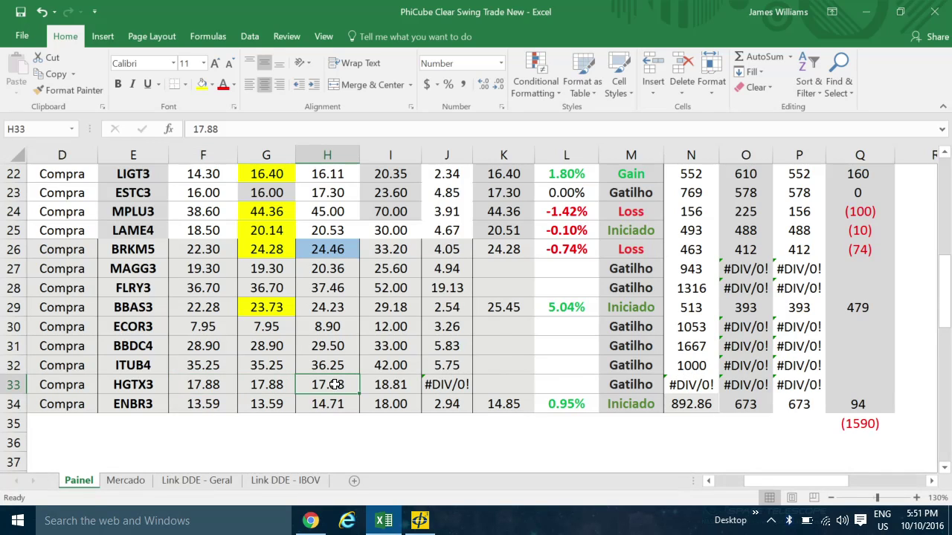
{"action": "type", "text": "18,81"}
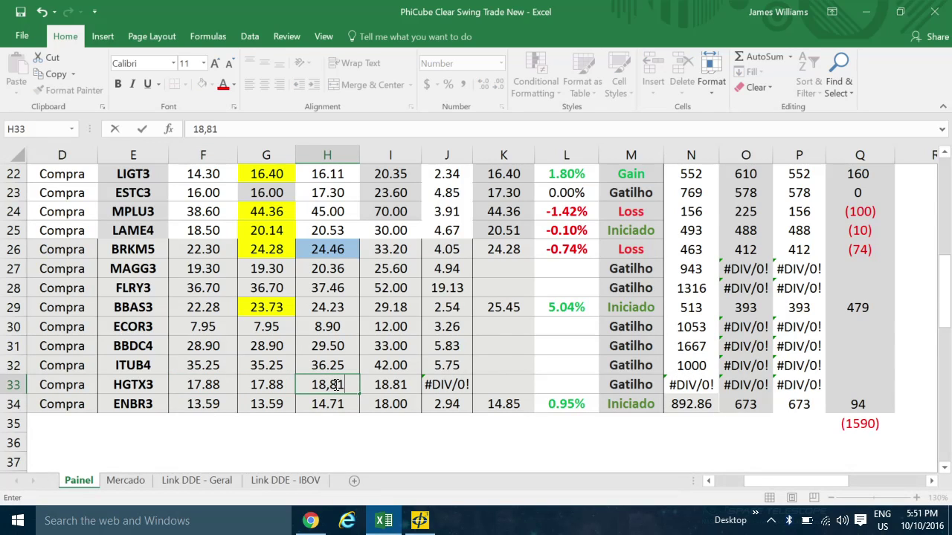
{"action": "key", "text": "BackSpace"}
{"action": "key", "text": "BackSpace"}
{"action": "key", "text": "BackSpace"}
{"action": "type", "text": ".21"}
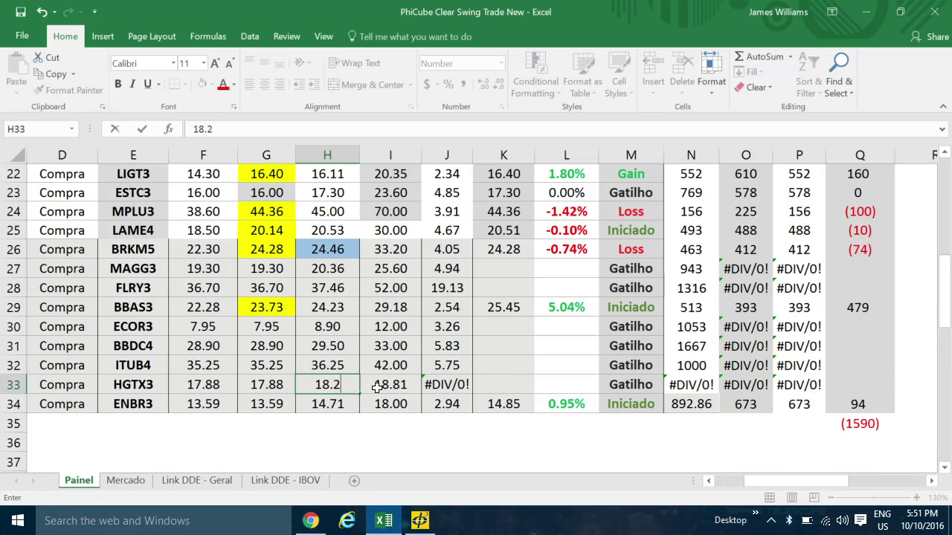
Set cell I33 in the HGTX3 row to 21.00 and cell H33 to 18.81.
{"action": "left_click", "coordinate": [392, 384]}
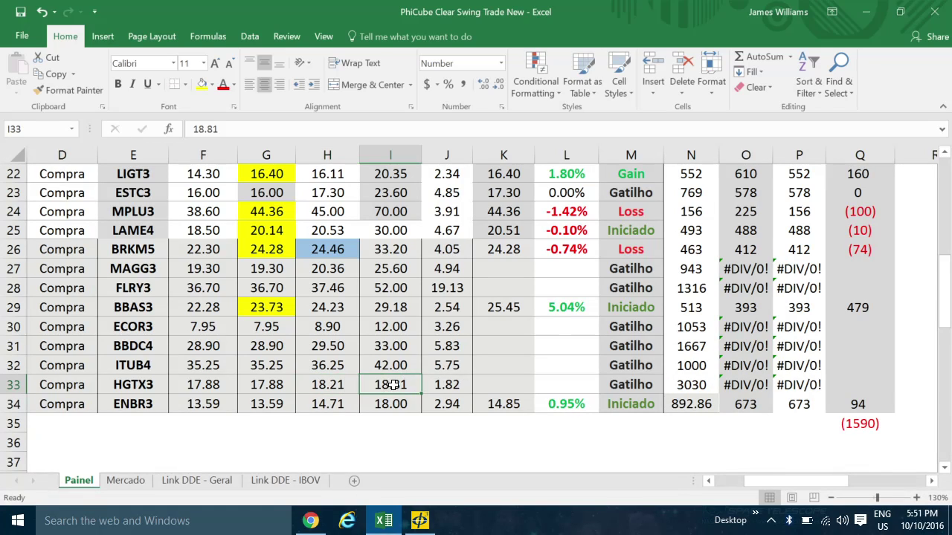
{"action": "type", "text": "21"}
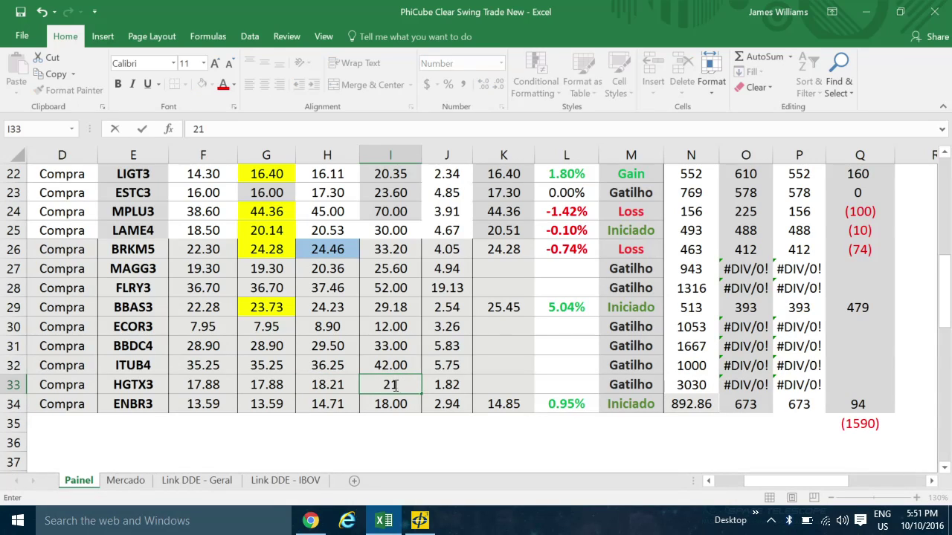
{"action": "type", "text": ".00"}
{"action": "left_click", "coordinate": [524, 367]}
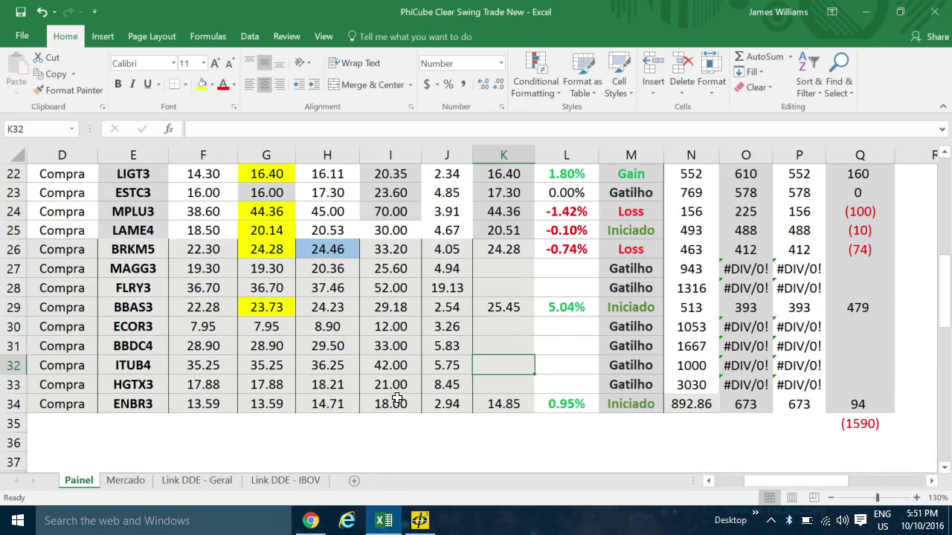
{"action": "left_click", "coordinate": [336, 384]}
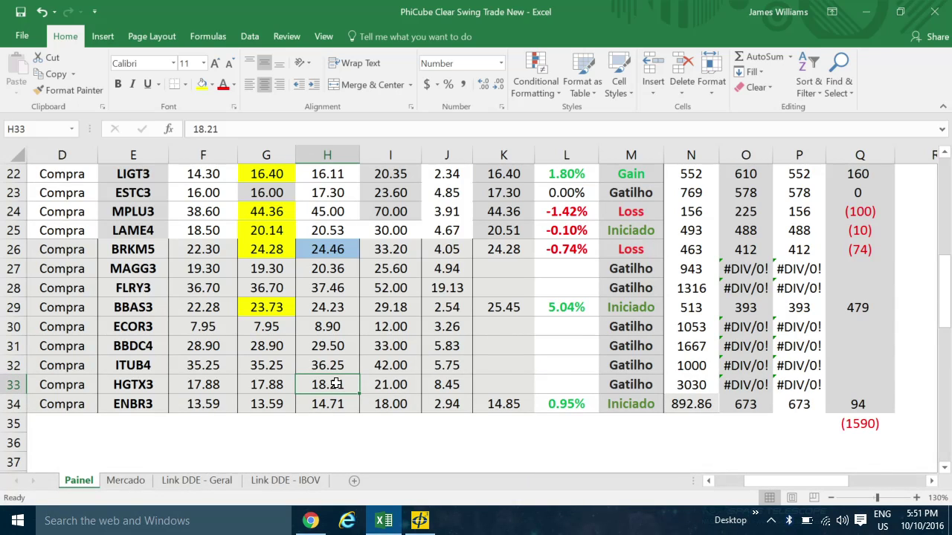
{"action": "type", "text": "18."}
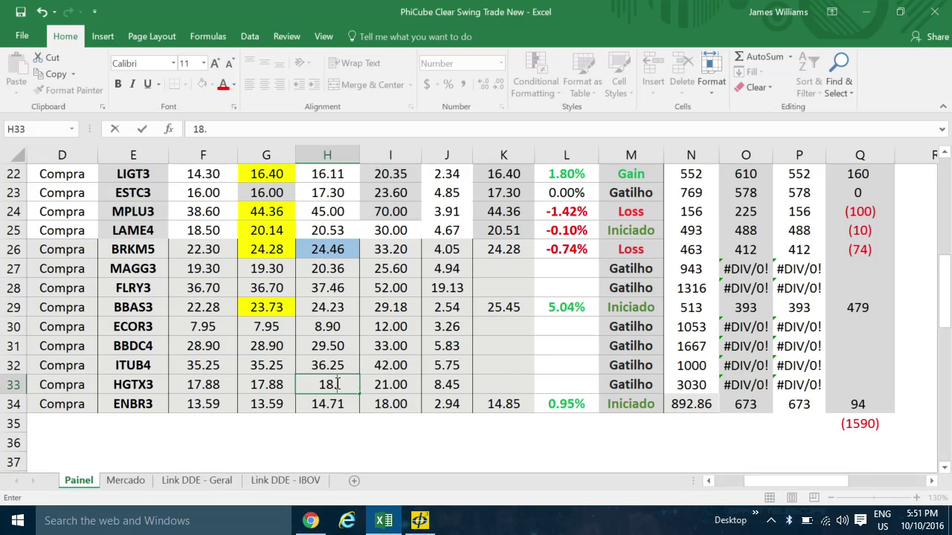
{"action": "type", "text": "81"}
{"action": "left_click", "coordinate": [429, 421]}
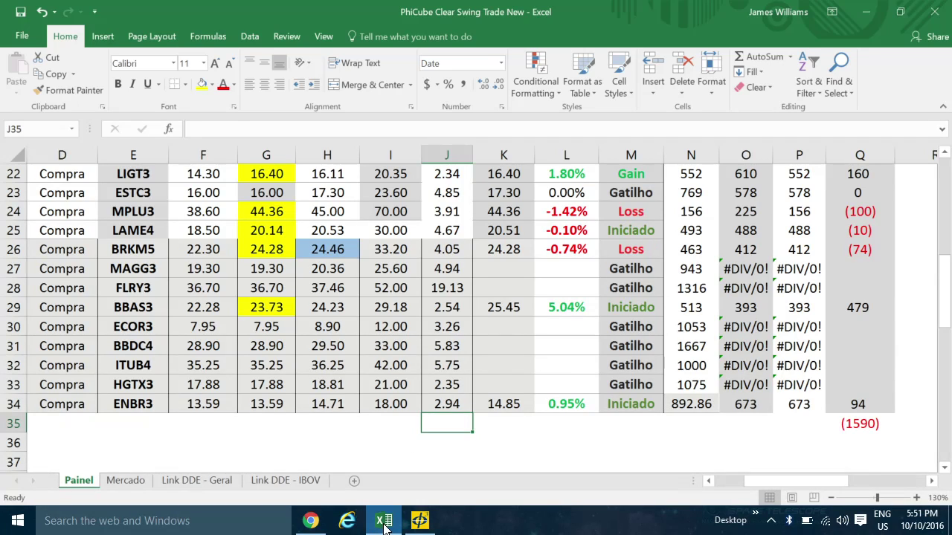
Switch to PhiCube and read the prices of HGTX3's 07/10/2016 daily candle.
{"action": "mouse_move", "coordinate": [384, 526]}
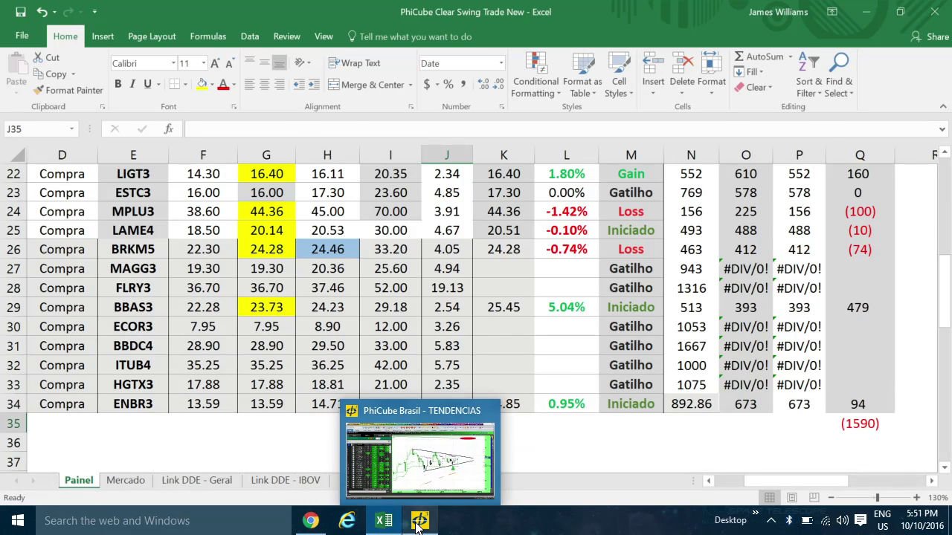
{"action": "left_click", "coordinate": [419, 521]}
{"action": "left_click", "coordinate": [729, 328]}
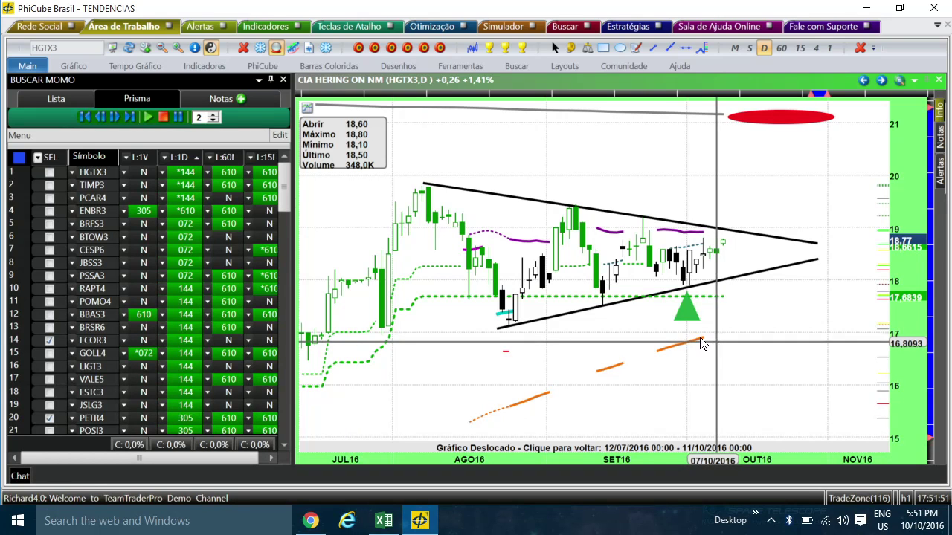
Return to the Excel workbook, set F33 and G33 in the HGTX3 row to 18.08 and fill the ticker cell E33 with yellow.
{"action": "left_click", "coordinate": [384, 520]}
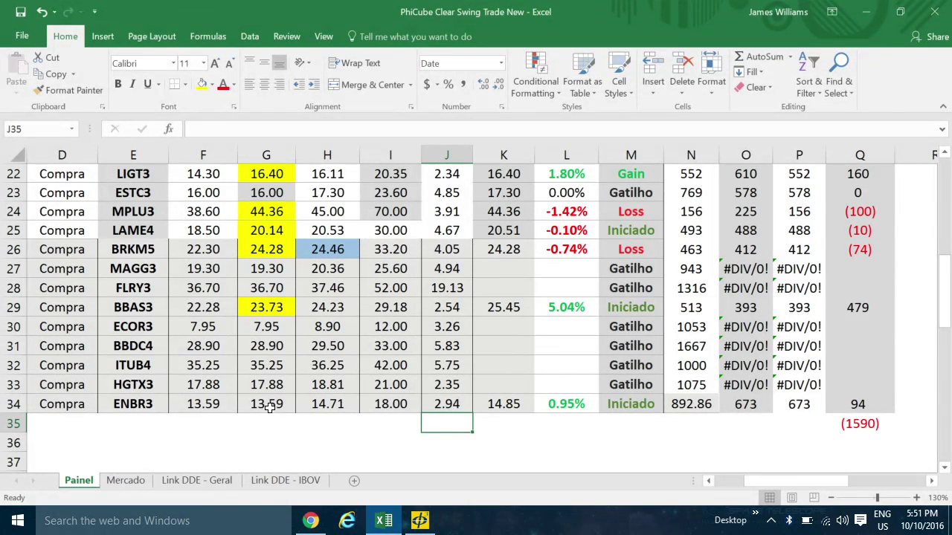
{"action": "left_click", "coordinate": [218, 384]}
{"action": "type", "text": "18.08"}
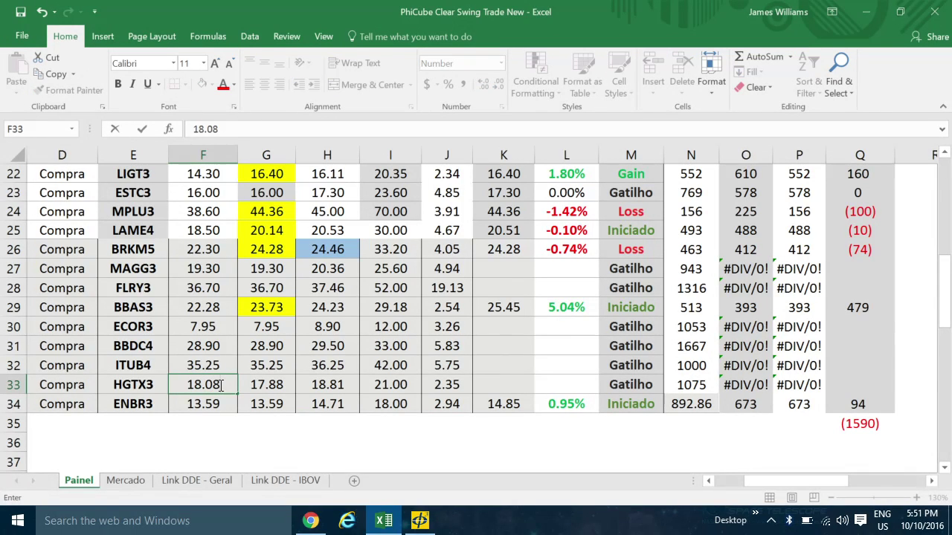
{"action": "left_click", "coordinate": [274, 383]}
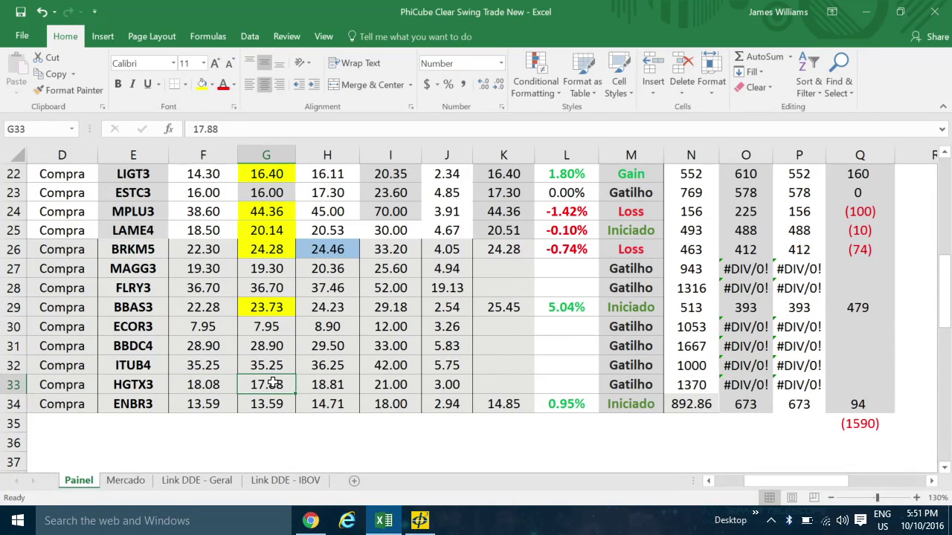
{"action": "type", "text": "18.08"}
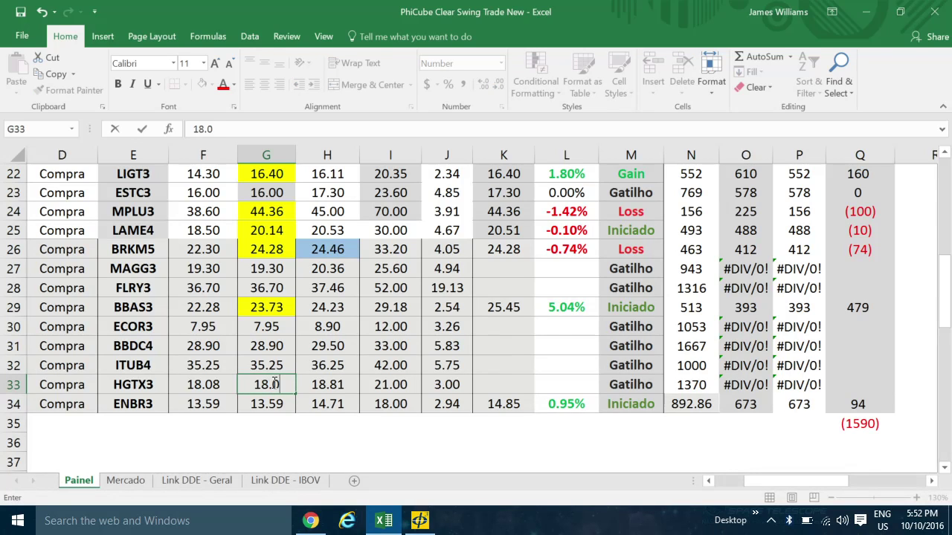
{"action": "left_click", "coordinate": [563, 340]}
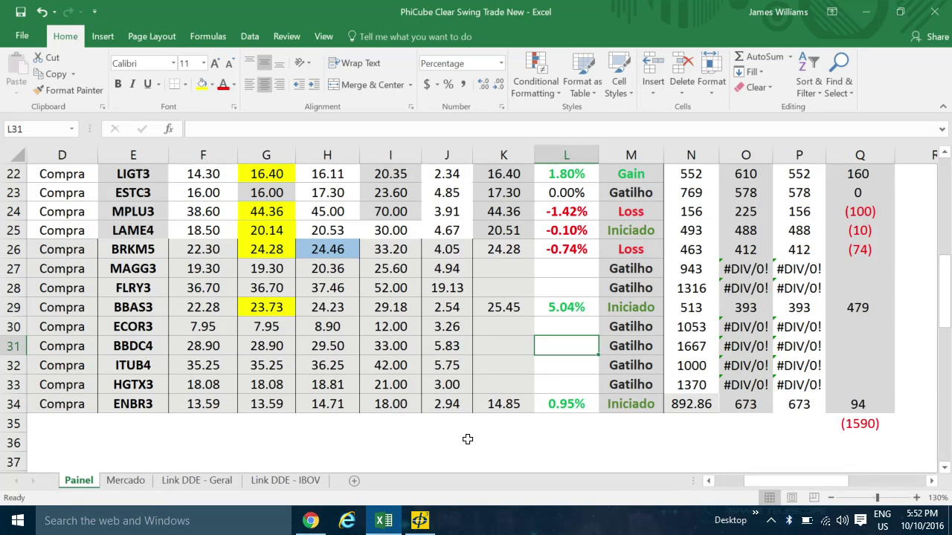
{"action": "left_click", "coordinate": [134, 384]}
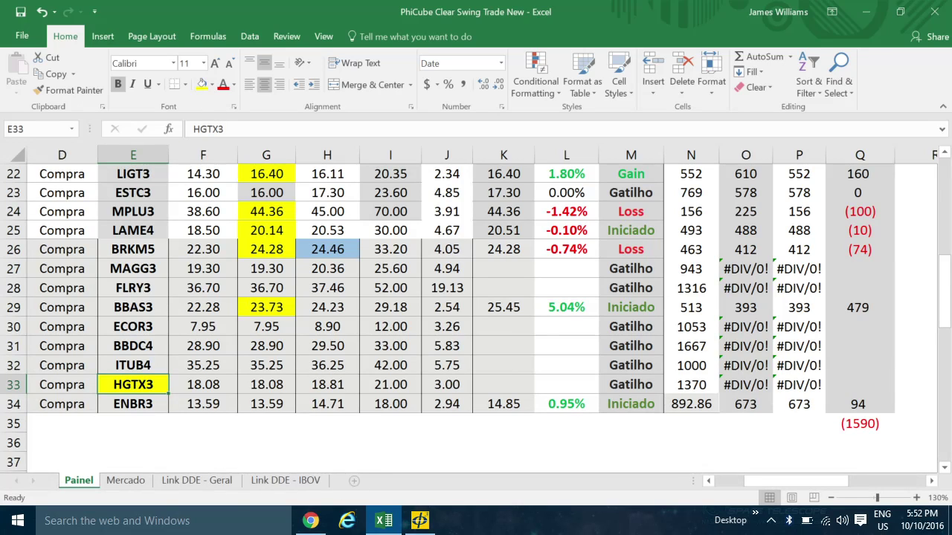
{"action": "left_click", "coordinate": [365, 448]}
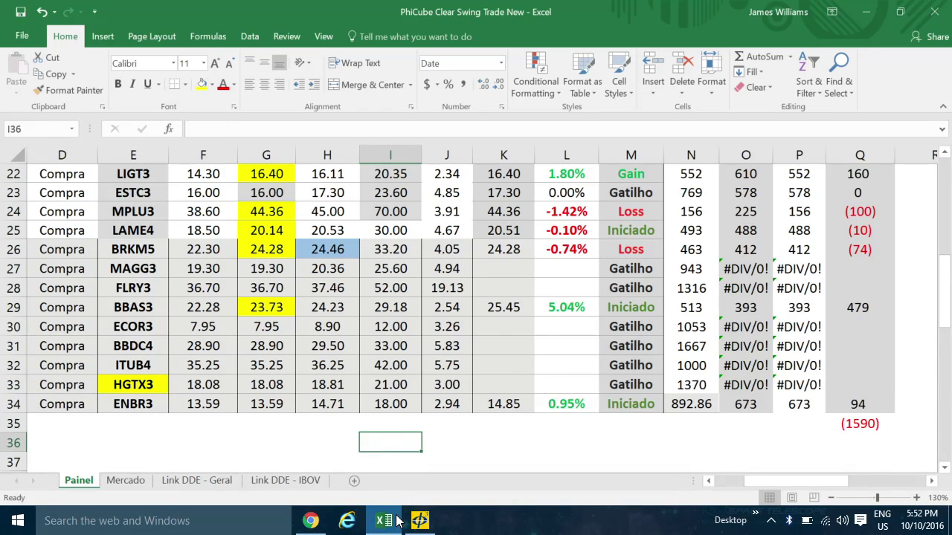
Switch to PhiCube and review the daily charts of TIMP3 and PCAR4 from the Prisma list.
{"action": "mouse_move", "coordinate": [386, 525]}
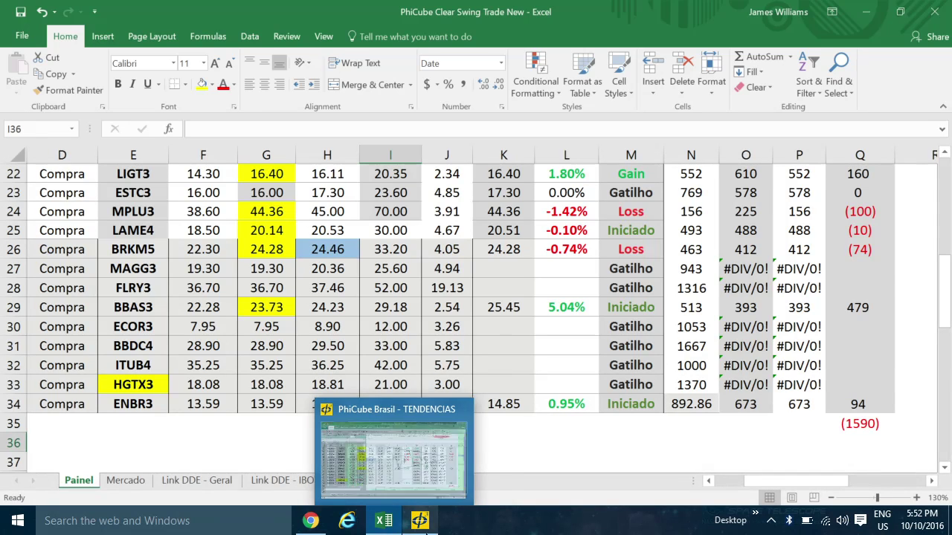
{"action": "left_click", "coordinate": [421, 521]}
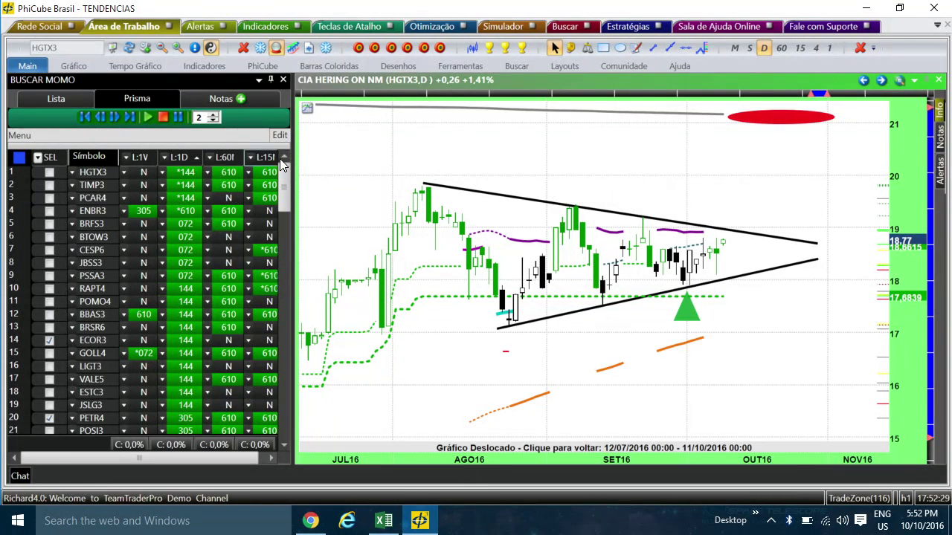
{"action": "left_click", "coordinate": [190, 187]}
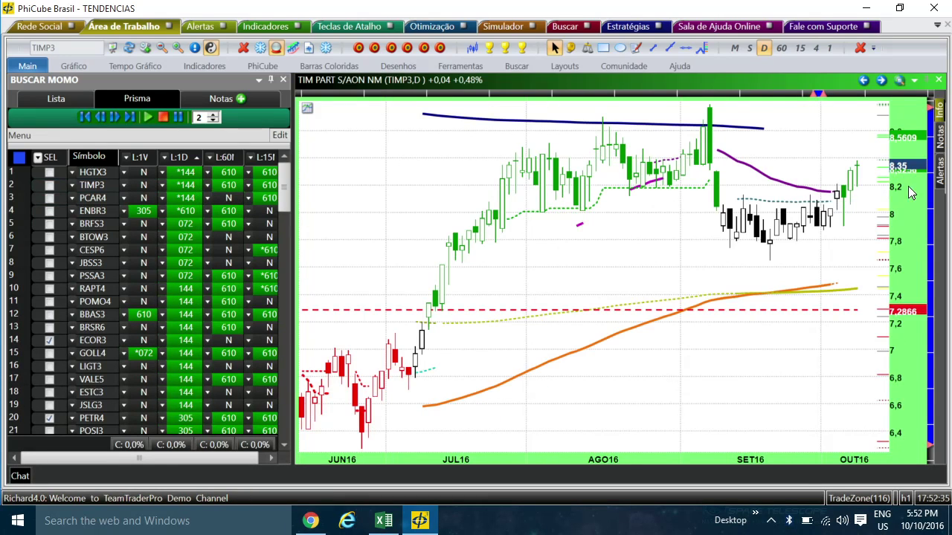
{"action": "scroll", "coordinate": [939, 317], "scroll_direction": "down", "scroll_amount": 1}
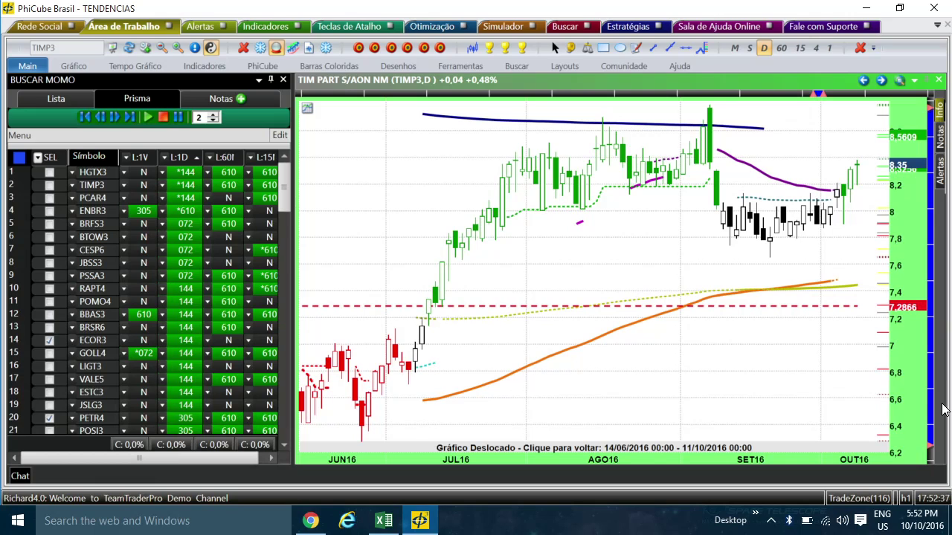
{"action": "mouse_move", "coordinate": [891, 225]}
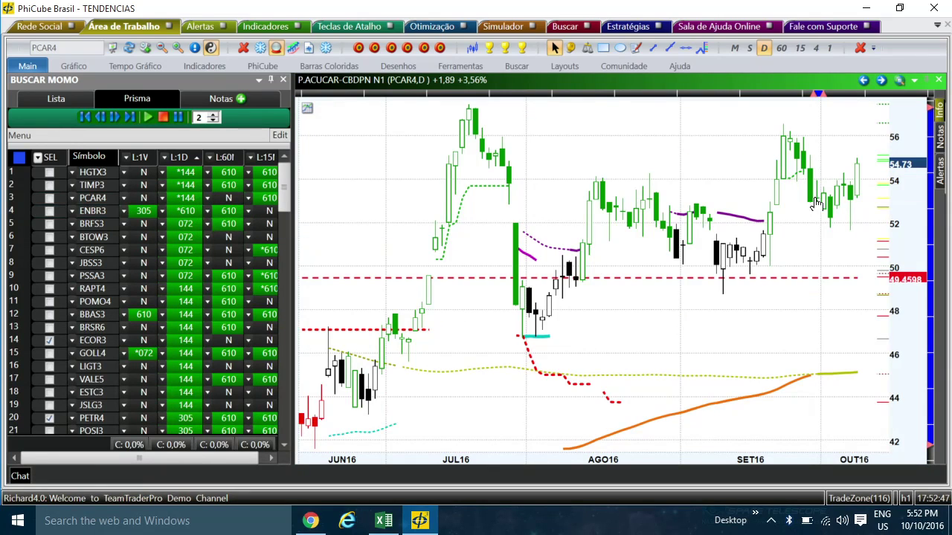
On PCAR4's 60-minute chart, draw a V-shaped projection from the last candle with a rising leg of about 8% over 11 bars.
{"action": "left_click_drag", "start_coordinate": [925, 267], "coordinate": [921, 390]}
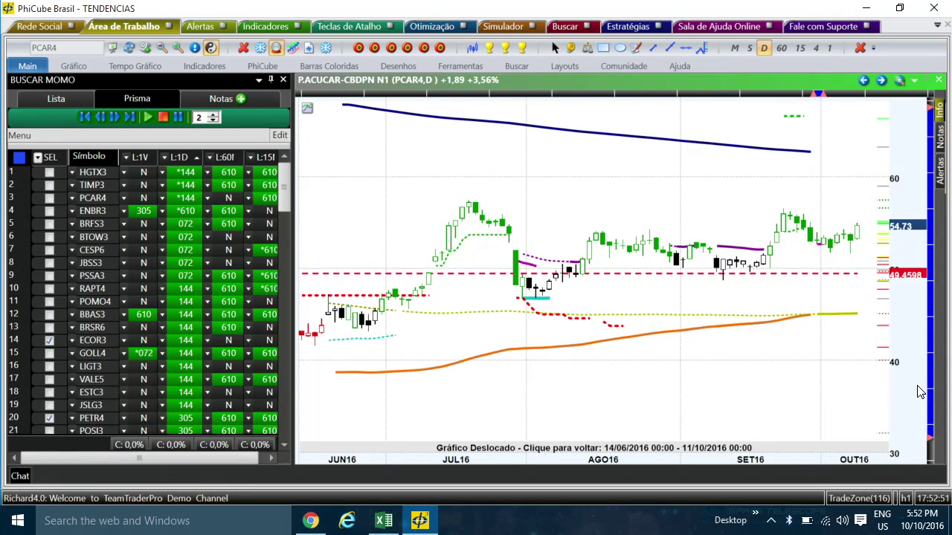
{"action": "left_click", "coordinate": [781, 48]}
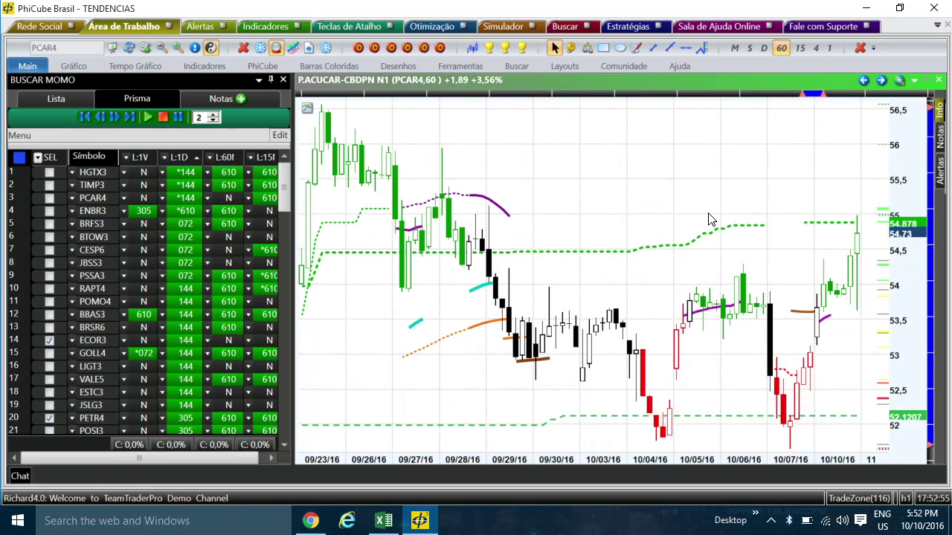
{"action": "left_click", "coordinate": [923, 186]}
{"action": "left_click_drag", "start_coordinate": [915, 268], "coordinate": [907, 402]}
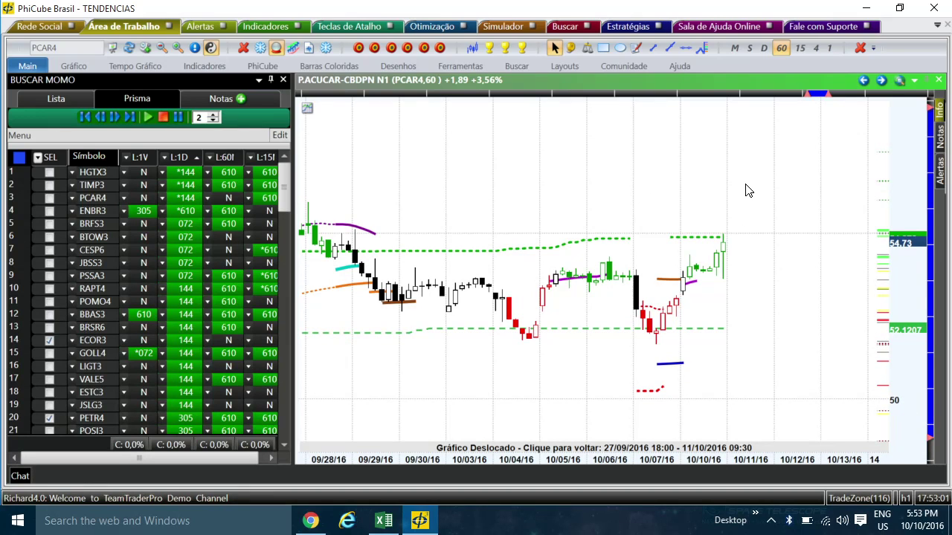
{"action": "left_click", "coordinate": [734, 240]}
{"action": "left_click", "coordinate": [780, 298]}
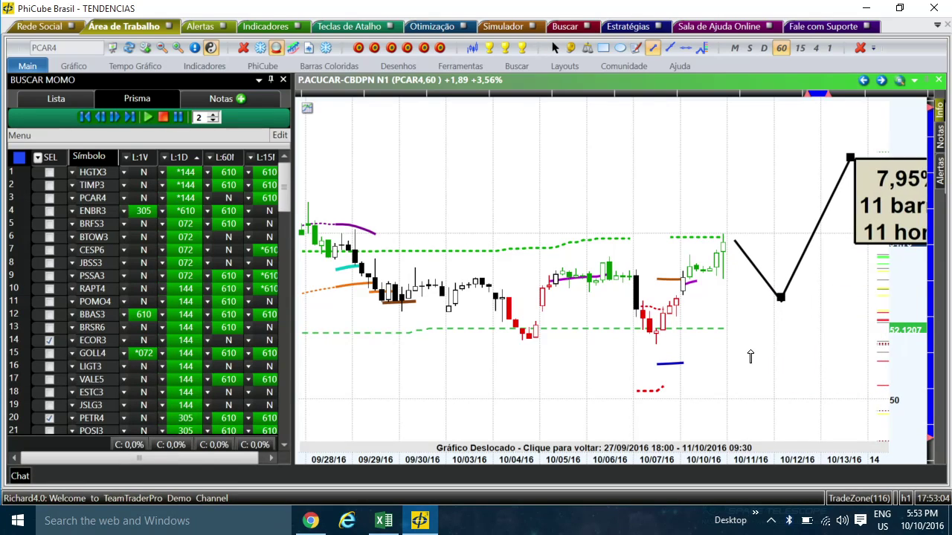
{"action": "left_click", "coordinate": [850, 157]}
Review the daily charts of ENBR3 and BRFS3 from the Prisma list, including their existing trend and projection lines.
{"action": "left_click", "coordinate": [191, 210]}
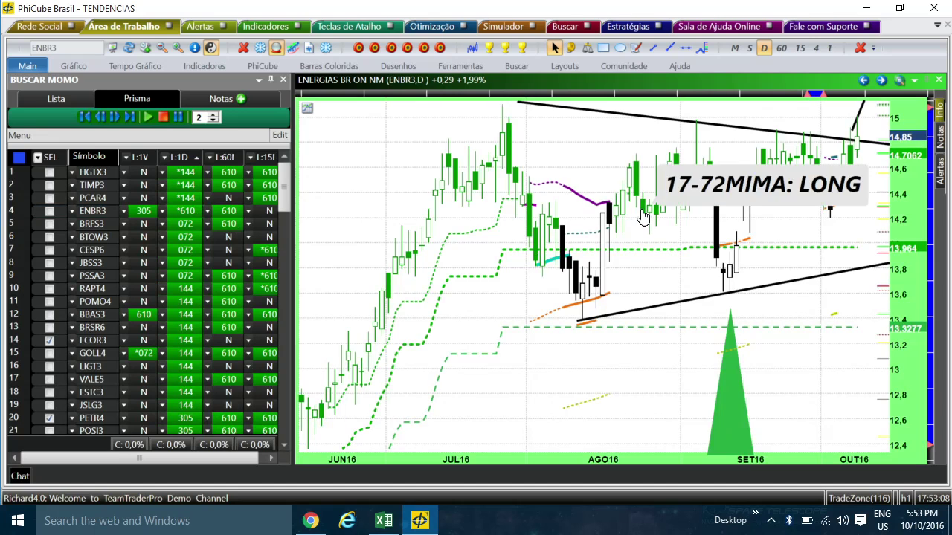
{"action": "scroll", "coordinate": [885, 223], "scroll_direction": "down", "scroll_amount": 3}
{"action": "left_click_drag", "start_coordinate": [905, 127], "coordinate": [905, 414]}
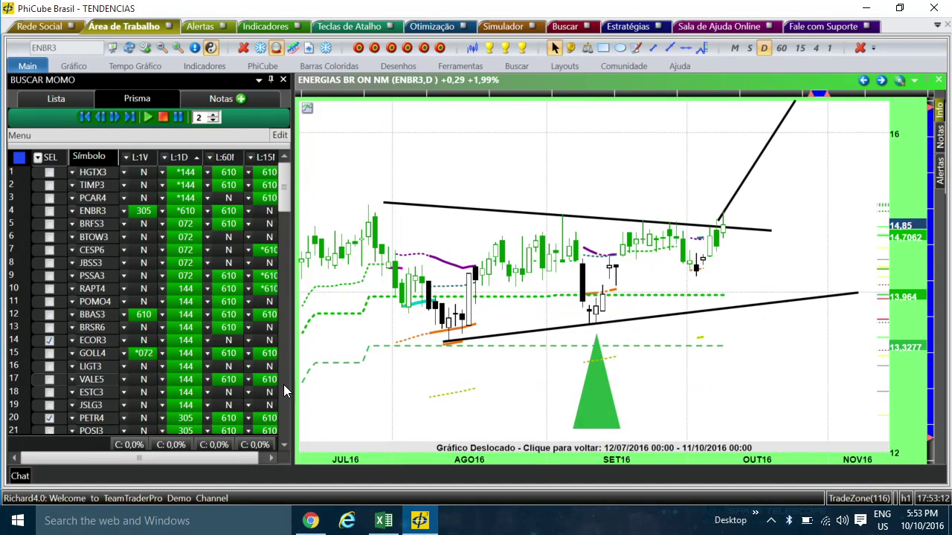
{"action": "left_click", "coordinate": [183, 227]}
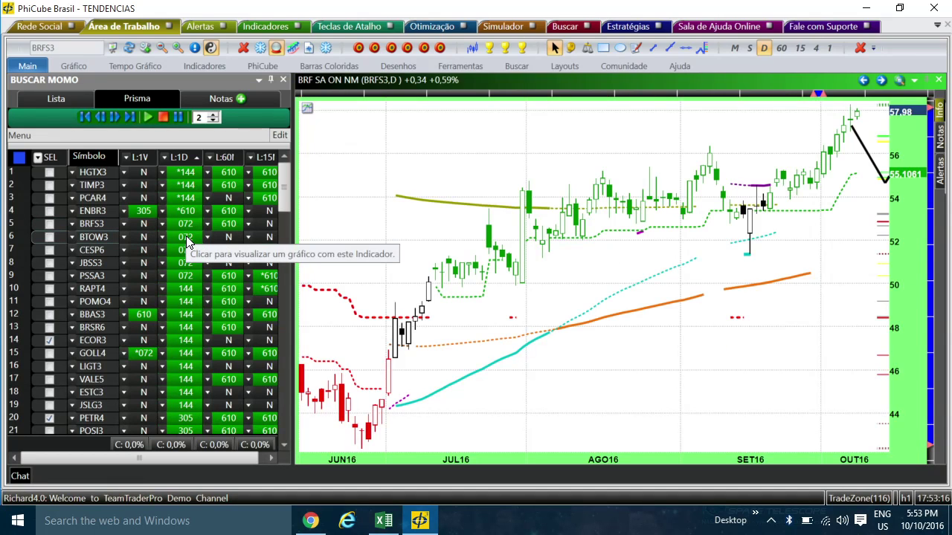
{"action": "left_click_drag", "start_coordinate": [892, 328], "coordinate": [892, 322]}
{"action": "left_click_drag", "start_coordinate": [753, 367], "coordinate": [632, 366]}
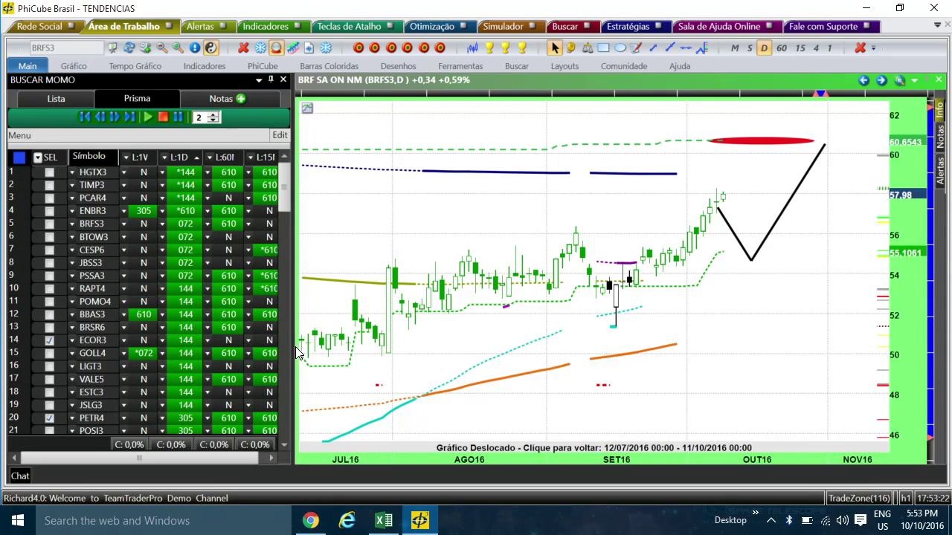
On BTOW3's daily chart, draw a V-shaped projection from the last candle, dipping to about 15.6 and rising to about 18.1.
{"action": "left_click", "coordinate": [186, 238]}
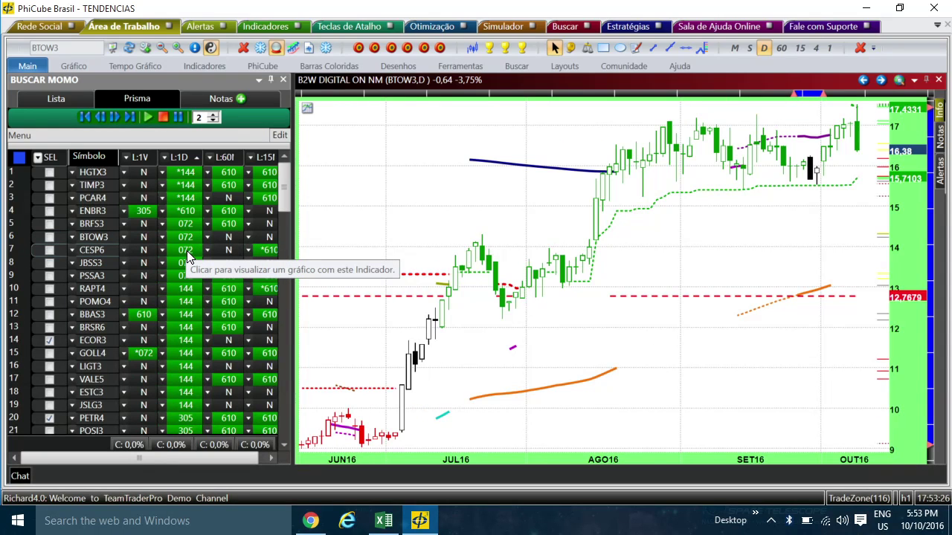
{"action": "scroll", "coordinate": [901, 163], "scroll_direction": "down", "scroll_amount": 3}
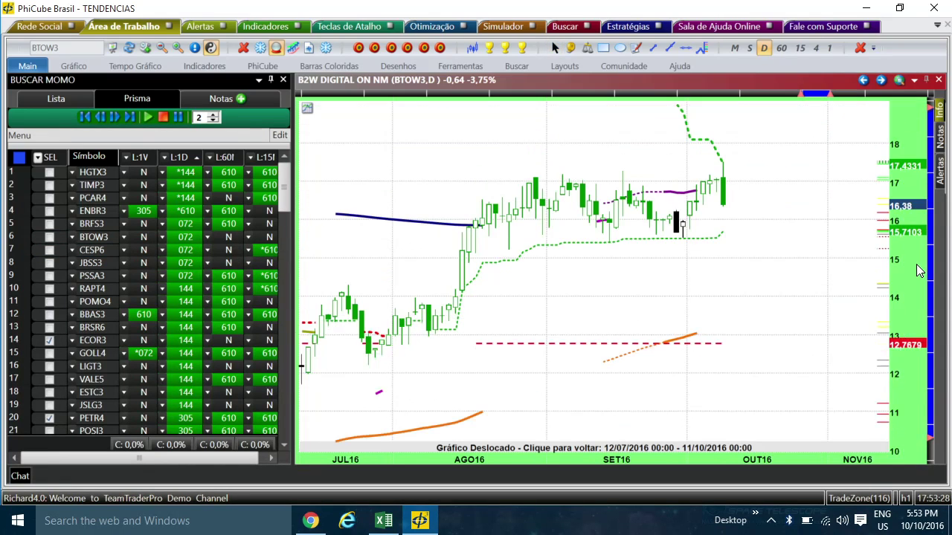
{"action": "left_click", "coordinate": [652, 48]}
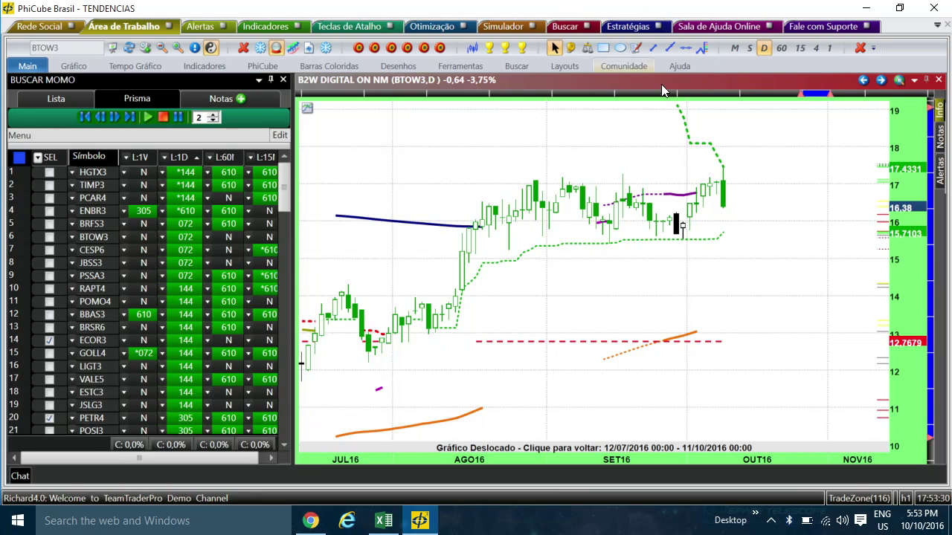
{"action": "left_click", "coordinate": [732, 210]}
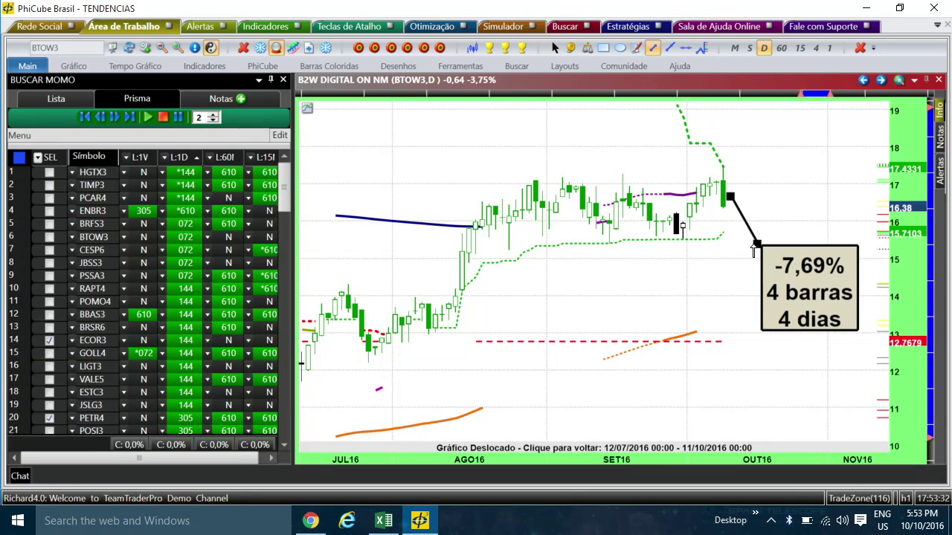
{"action": "left_click", "coordinate": [756, 237]}
{"action": "left_click", "coordinate": [810, 143]}
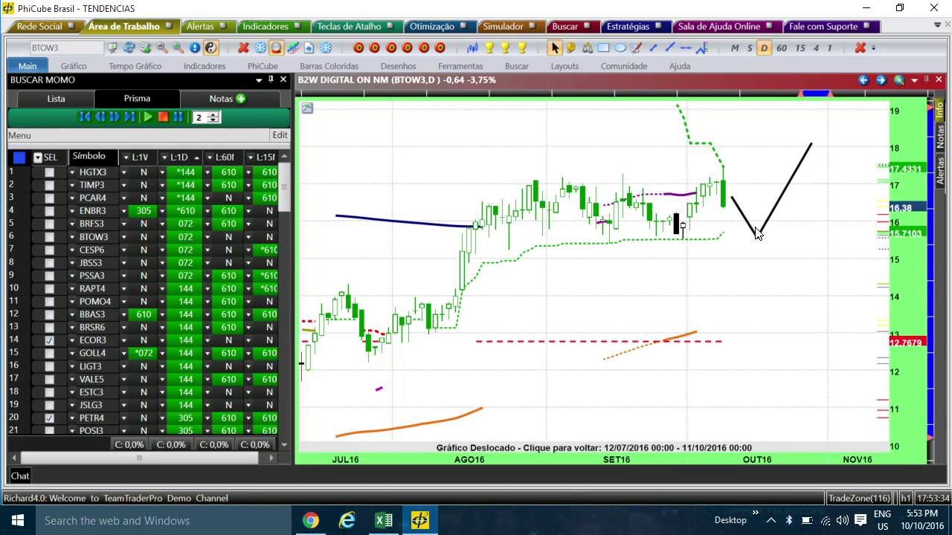
Place a green triangle just below the low of BTOW3's projection and mark BTOW3 as selected in the Prisma list.
{"action": "left_click_drag", "start_coordinate": [744, 285], "coordinate": [782, 243]}
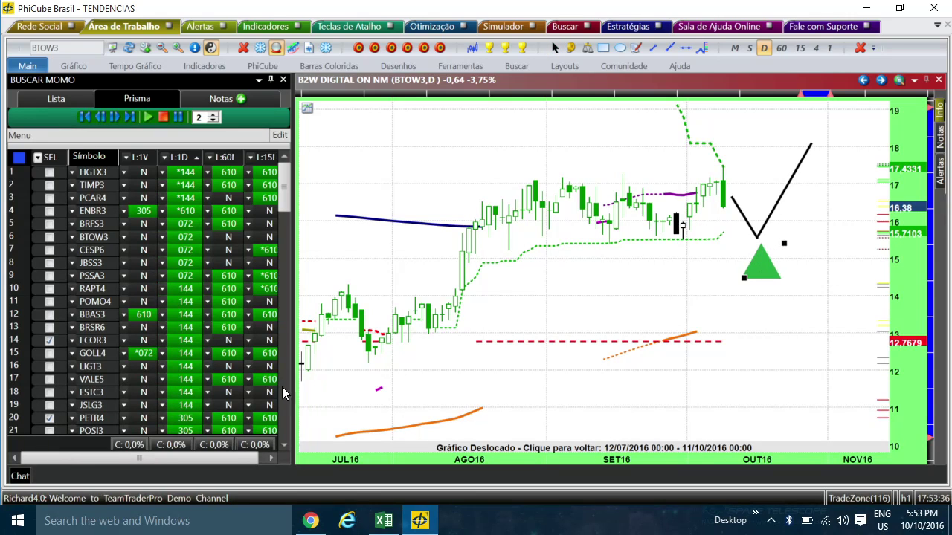
{"action": "left_click", "coordinate": [50, 236]}
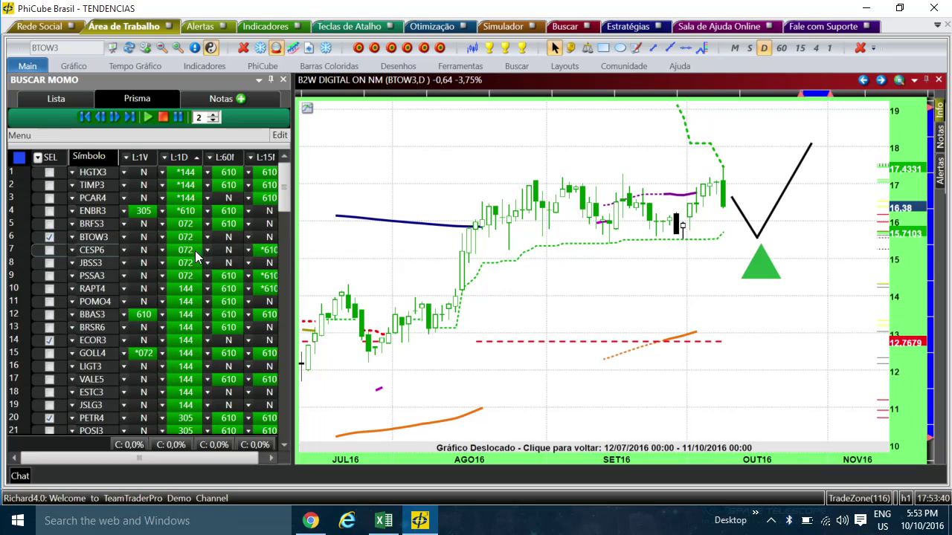
Review PSSA3's daily chart over a wider price range and its weekly chart.
{"action": "left_click", "coordinate": [192, 279]}
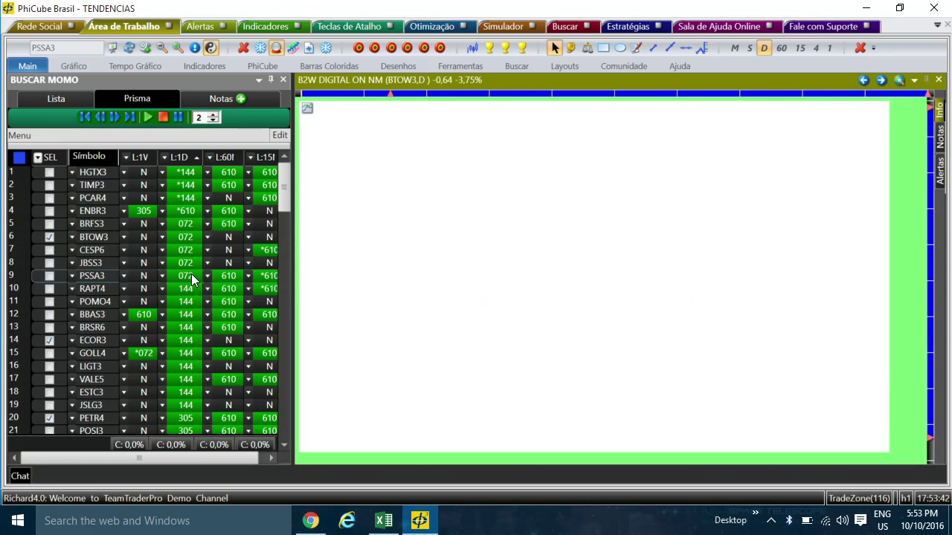
{"action": "left_click_drag", "start_coordinate": [915, 158], "coordinate": [915, 347]}
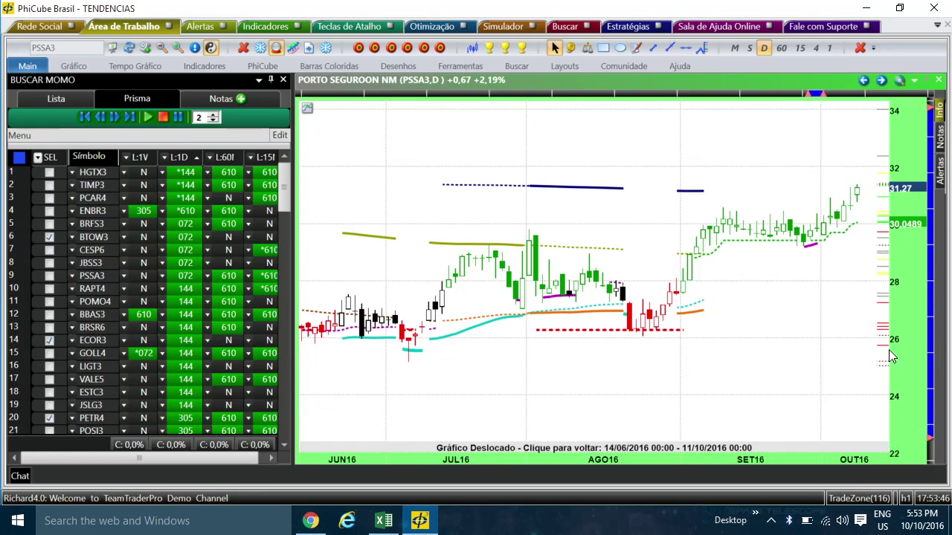
{"action": "left_click", "coordinate": [750, 48]}
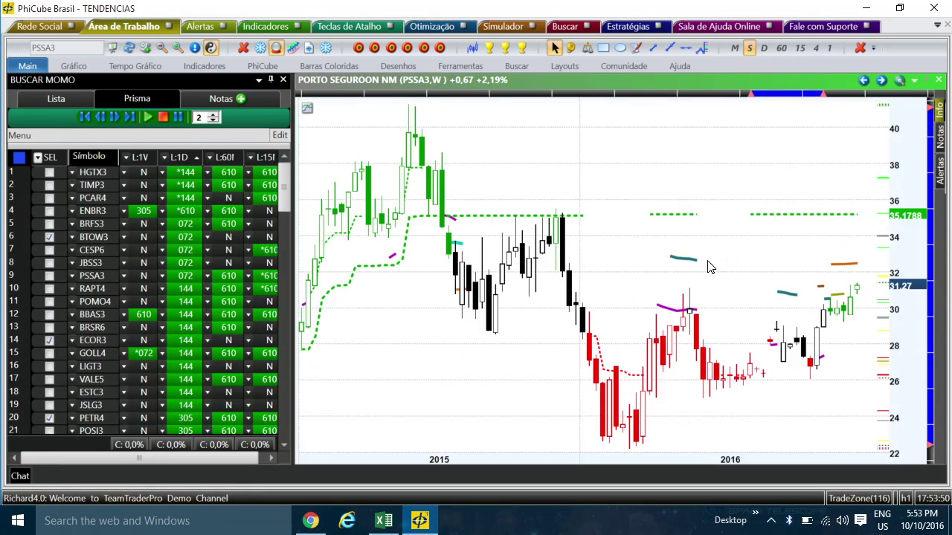